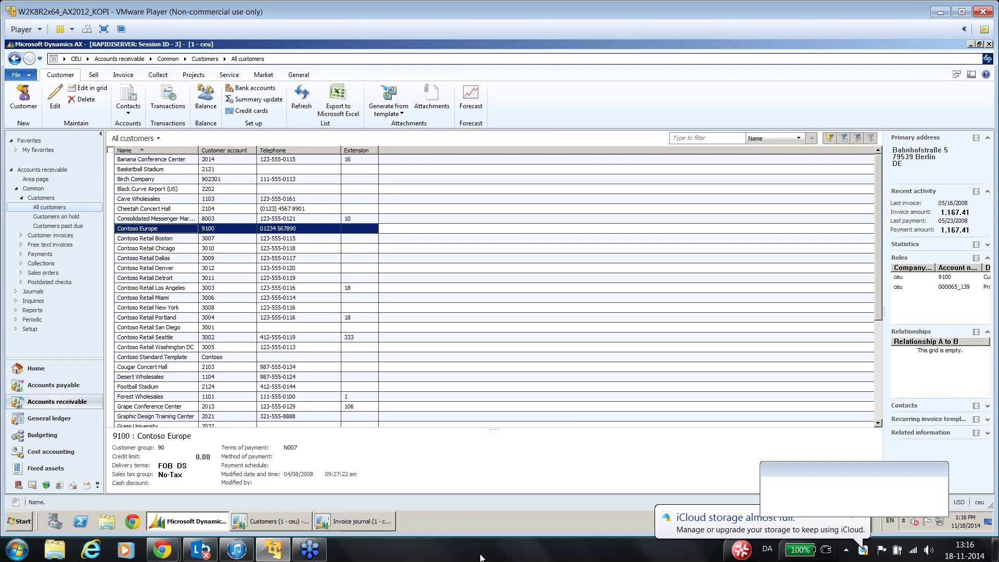
- Display the lines of the selected invoice in Contoso Europe's invoice journal
click(677, 472)
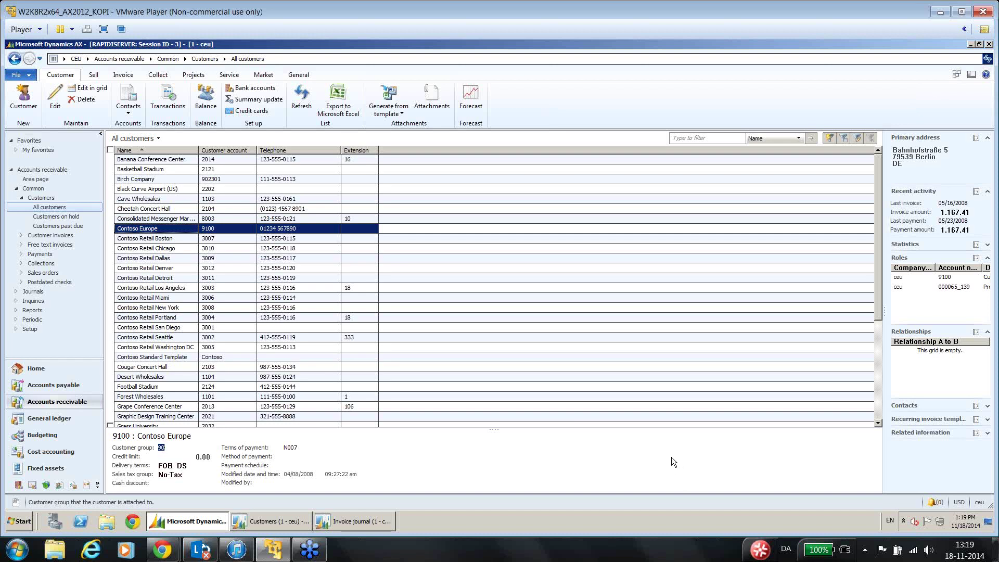
click(279, 519)
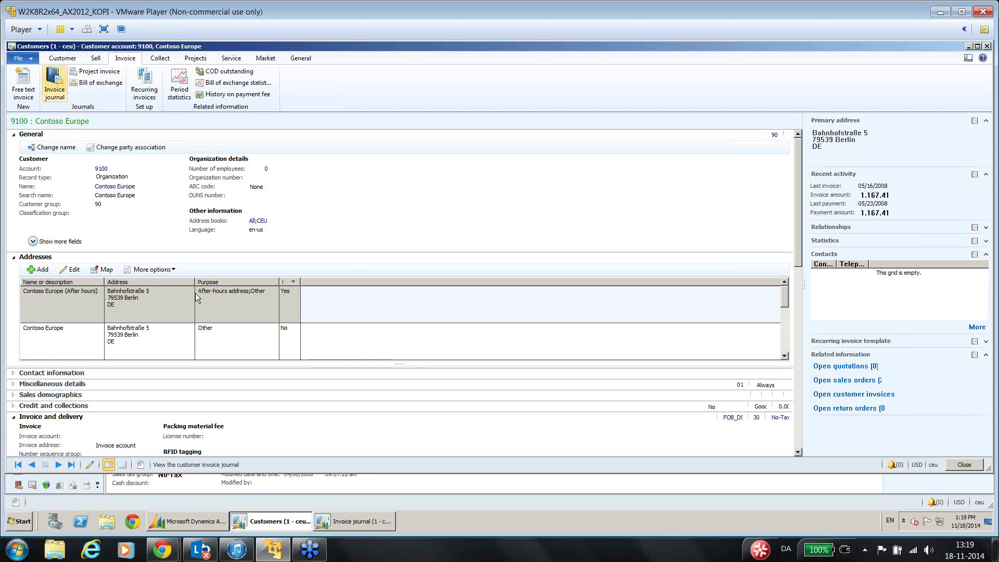
click(357, 521)
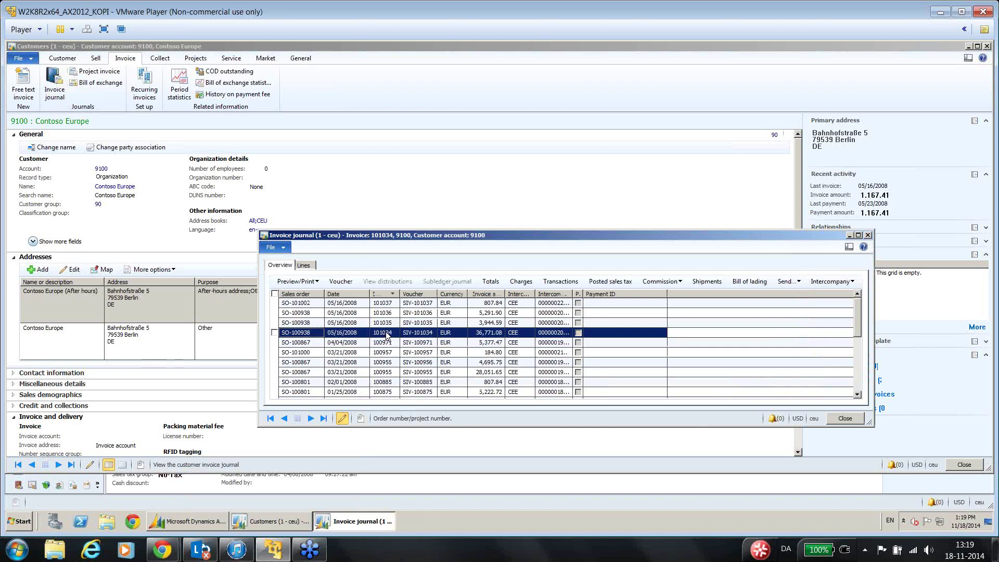
click(303, 265)
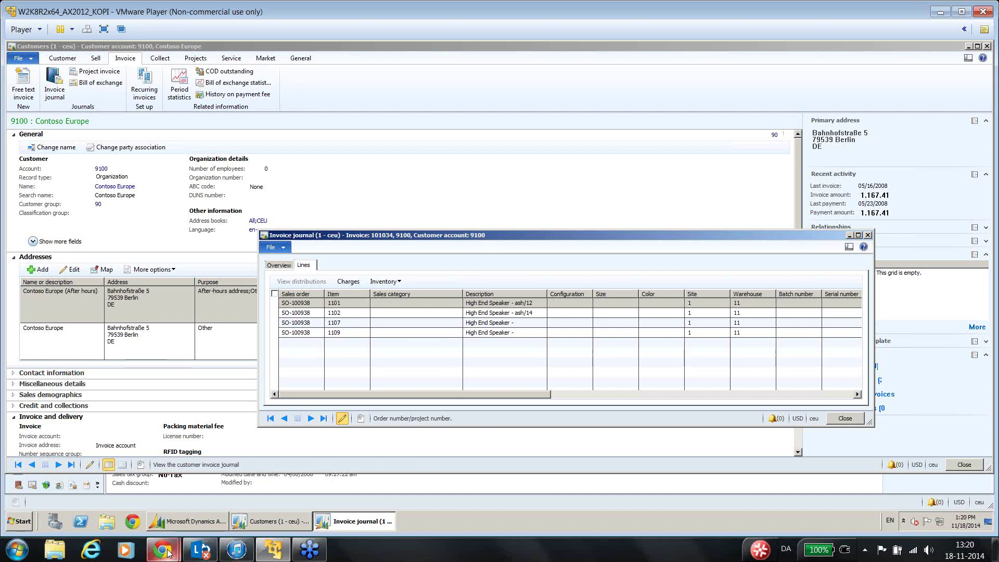
- Switch to Salesforce in Chrome and open the Contoso Europe account from the recent items
mouse_move(166, 550)
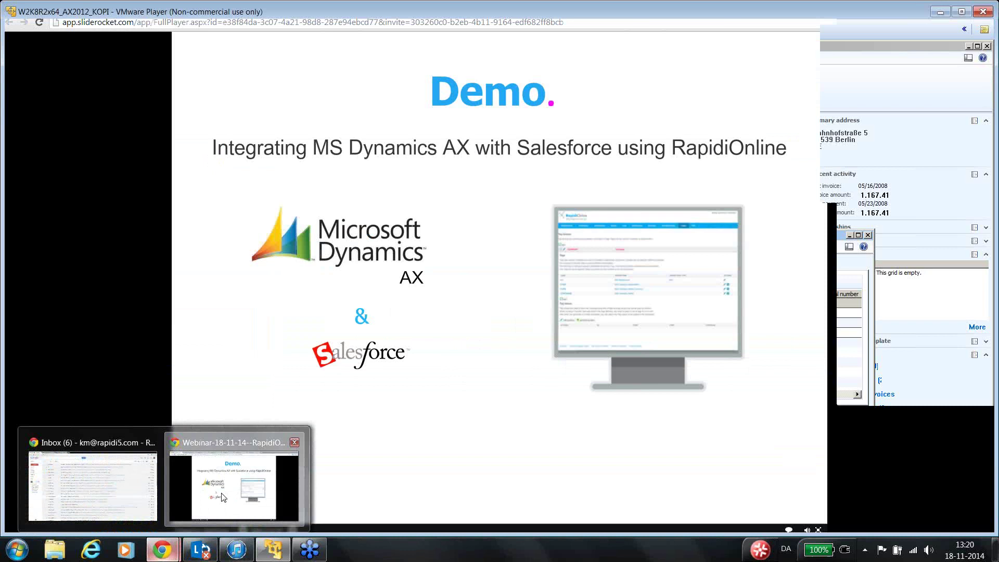
click(224, 498)
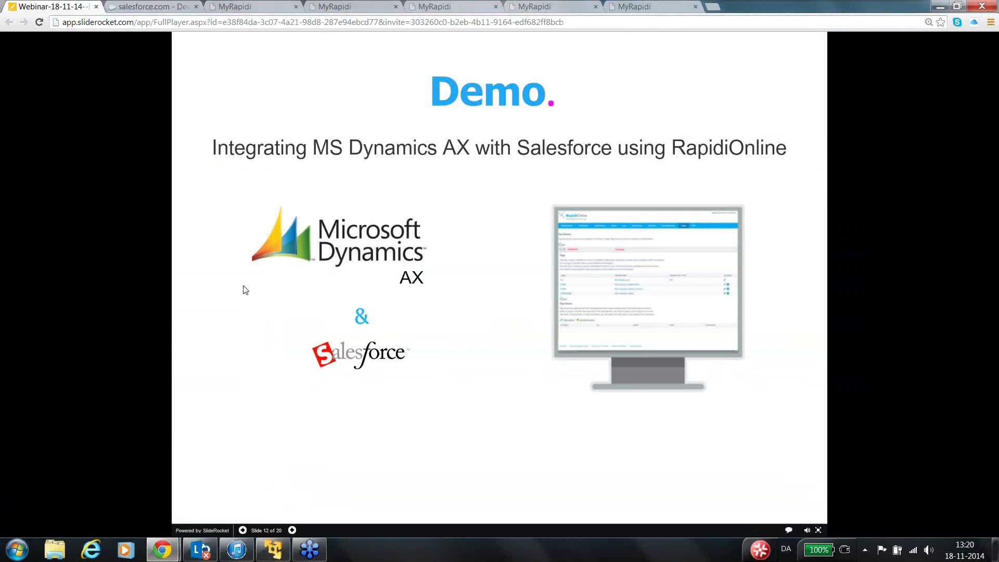
click(162, 6)
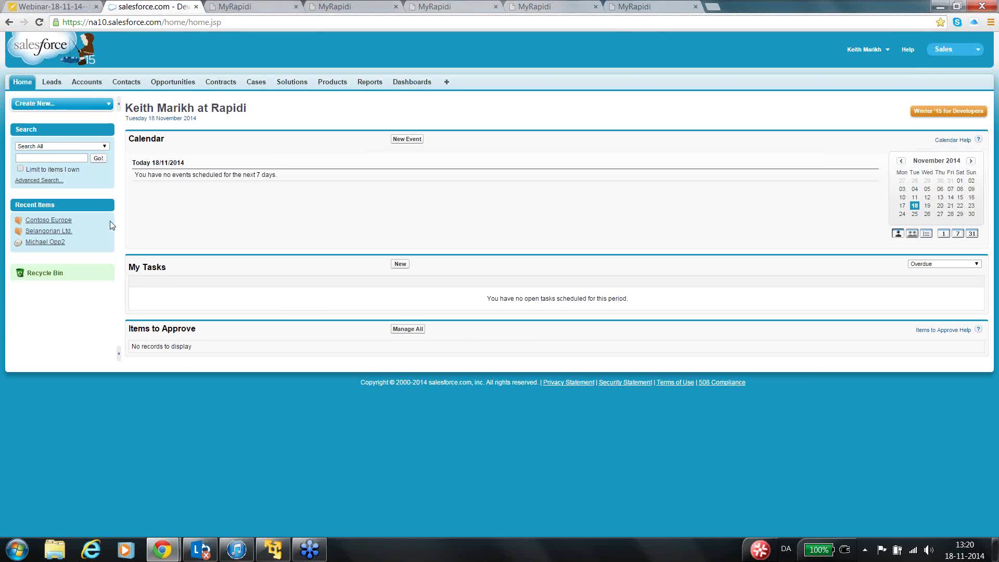
click(62, 221)
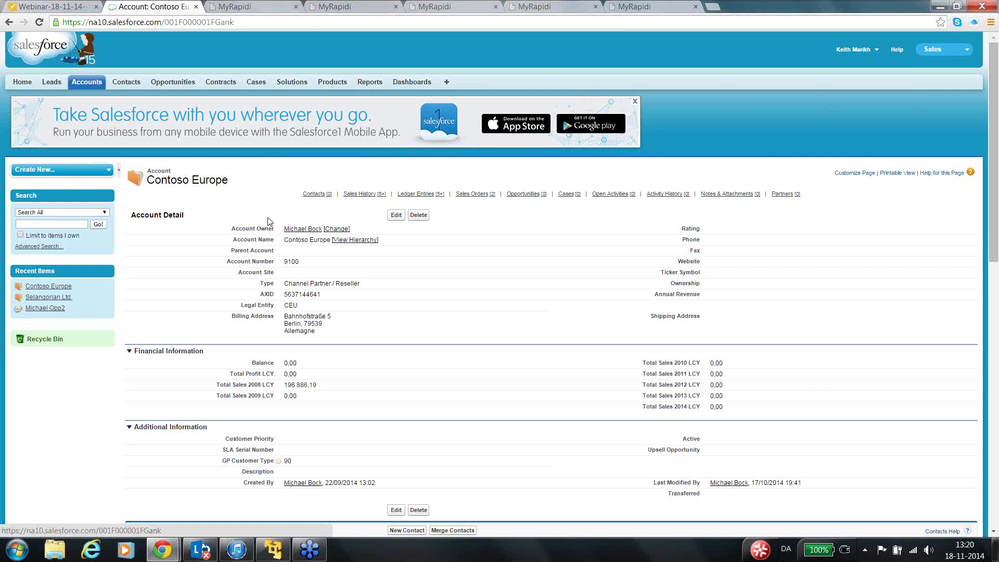
- Review the account's details and related lists, and open the first Sales History invoice to examine its header and lines
scroll(269, 222, down, 1)
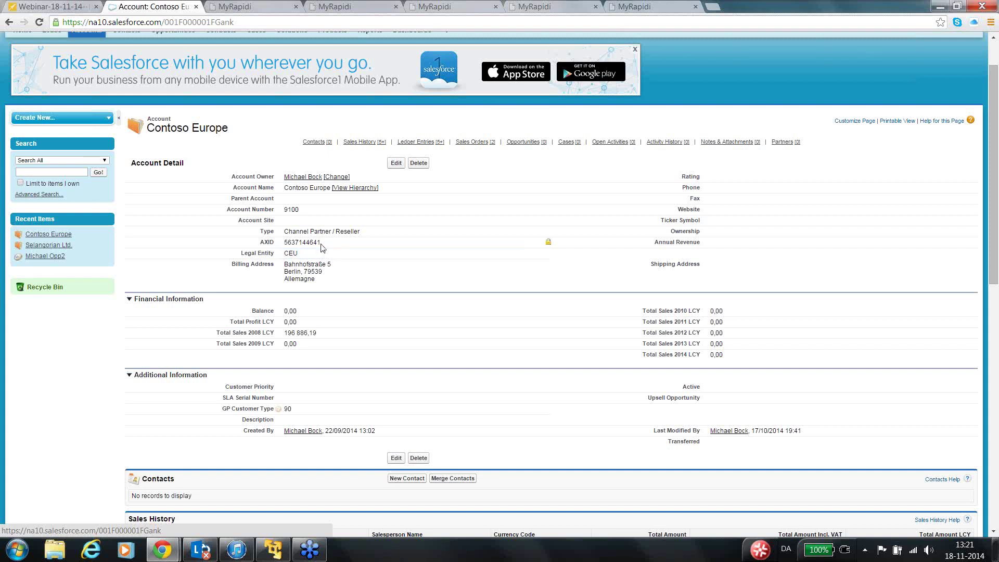
scroll(322, 248, down, 2)
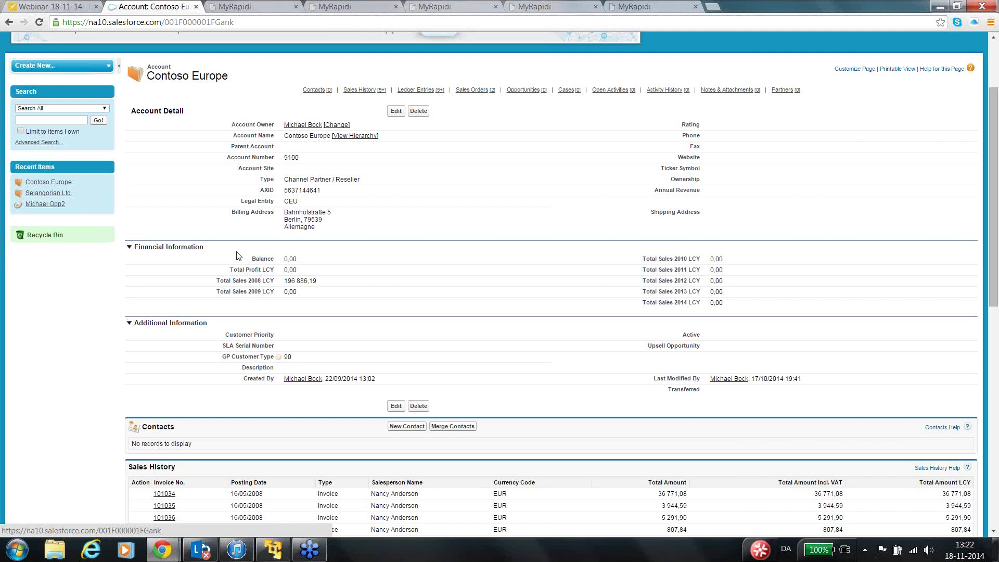
scroll(236, 254, down, 1)
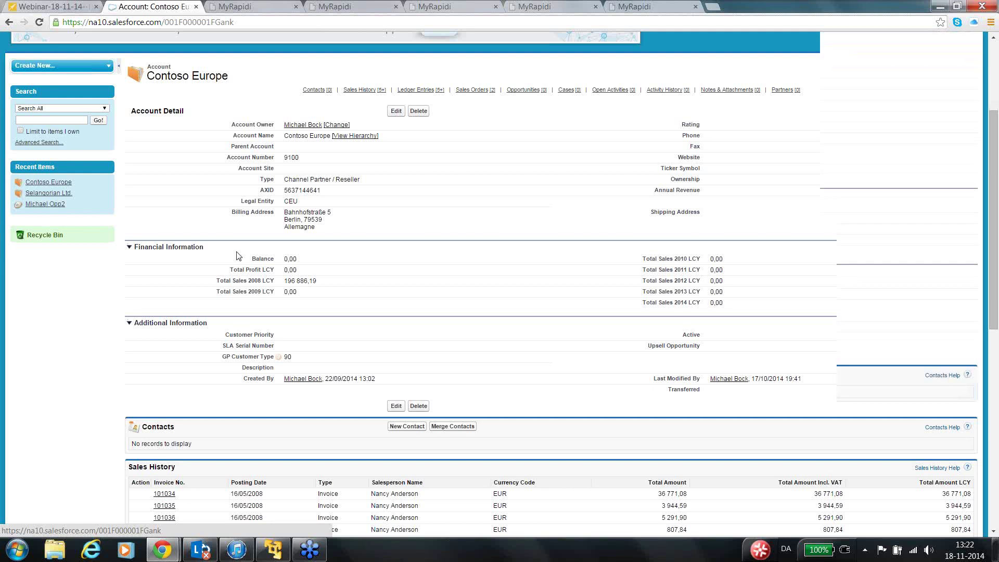
scroll(237, 251, down, 4)
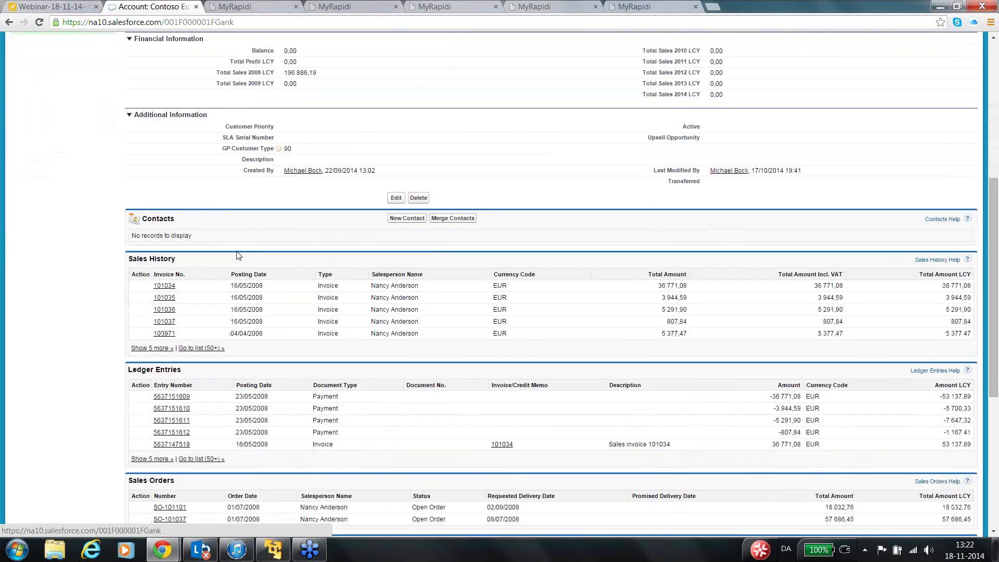
scroll(236, 255, down, 1)
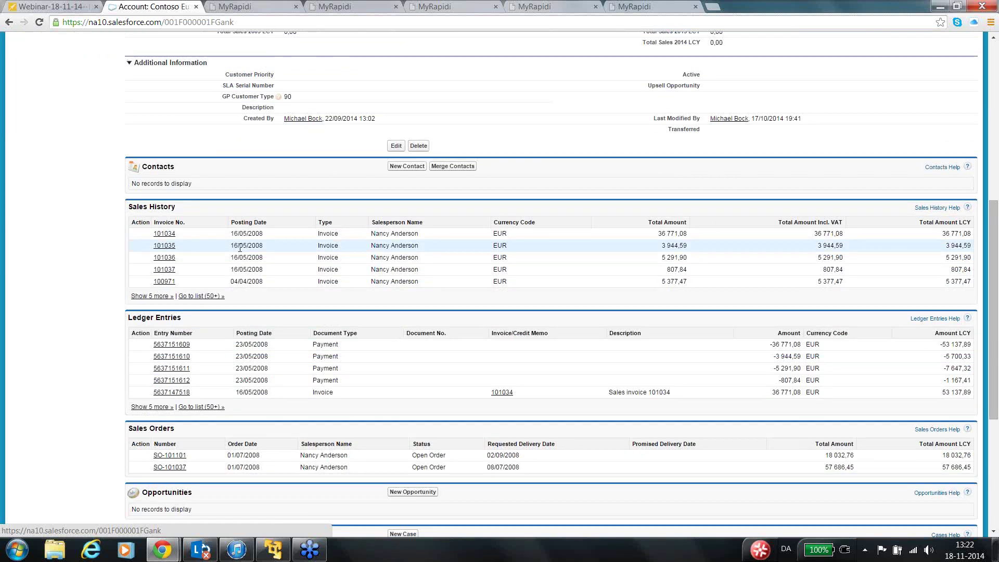
scroll(240, 248, down, 1)
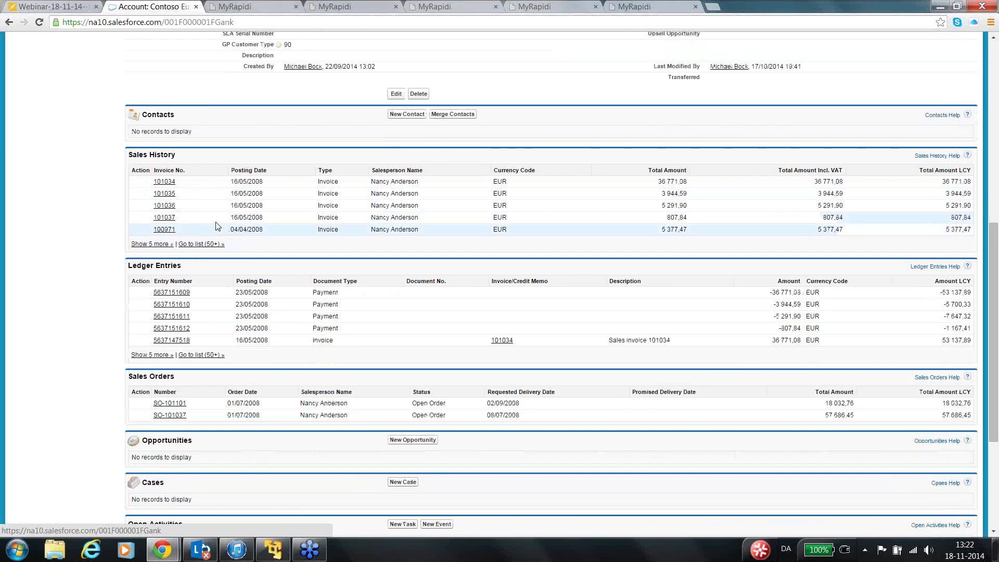
click(164, 182)
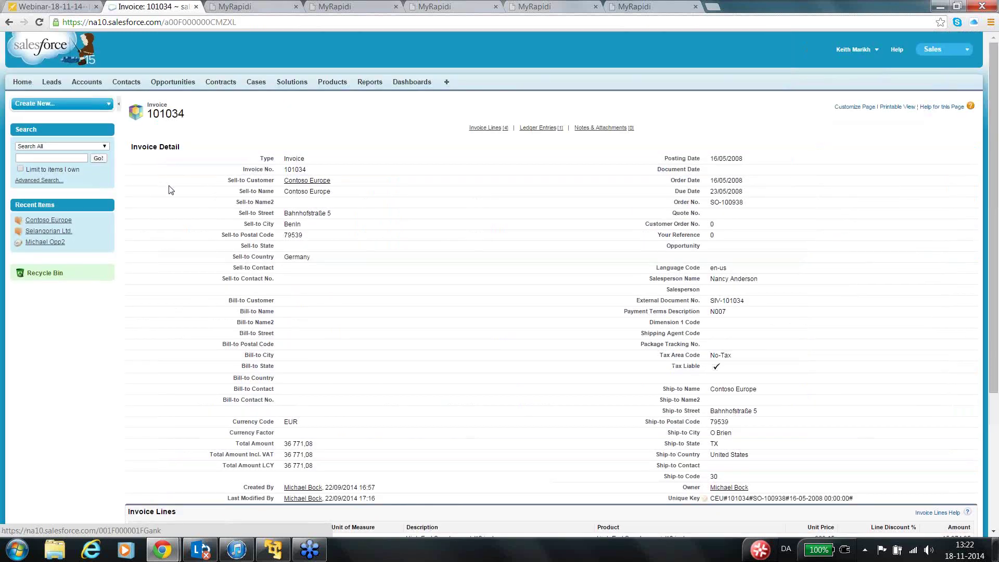
scroll(173, 195, down, 2)
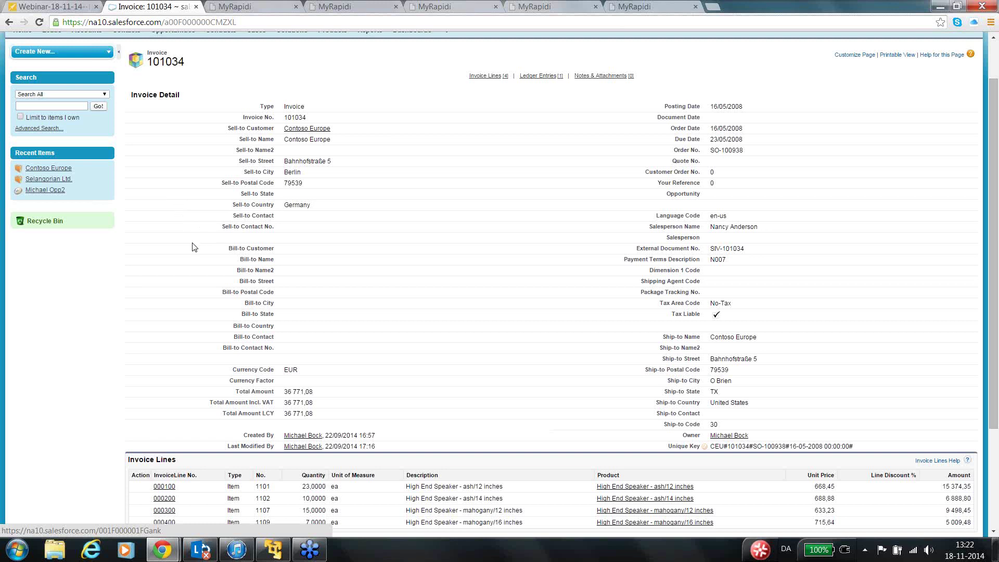
scroll(187, 291, down, 1)
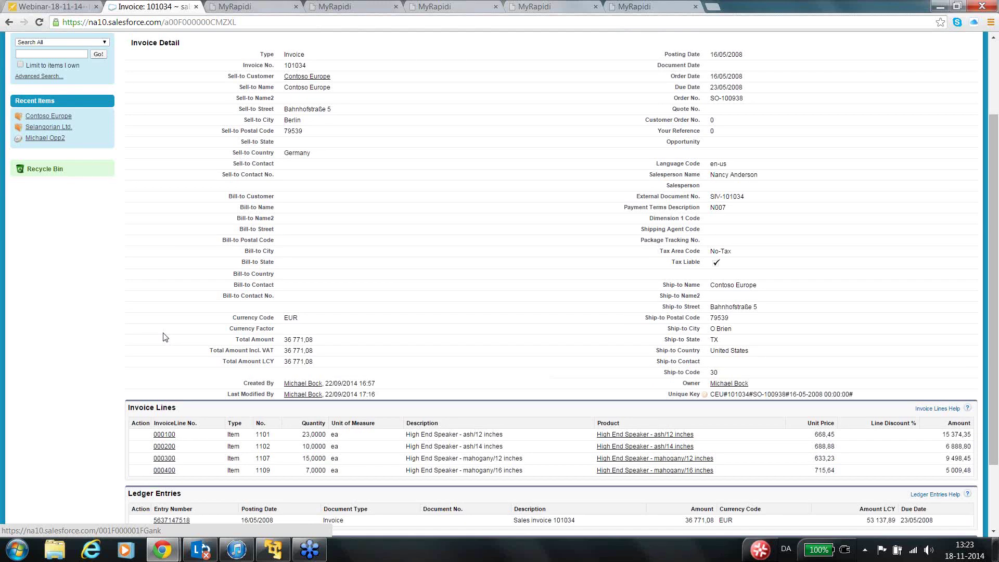
- Inspect the Dimension 1 Code on invoice line 000100 and return to the Contoso Europe account
click(172, 438)
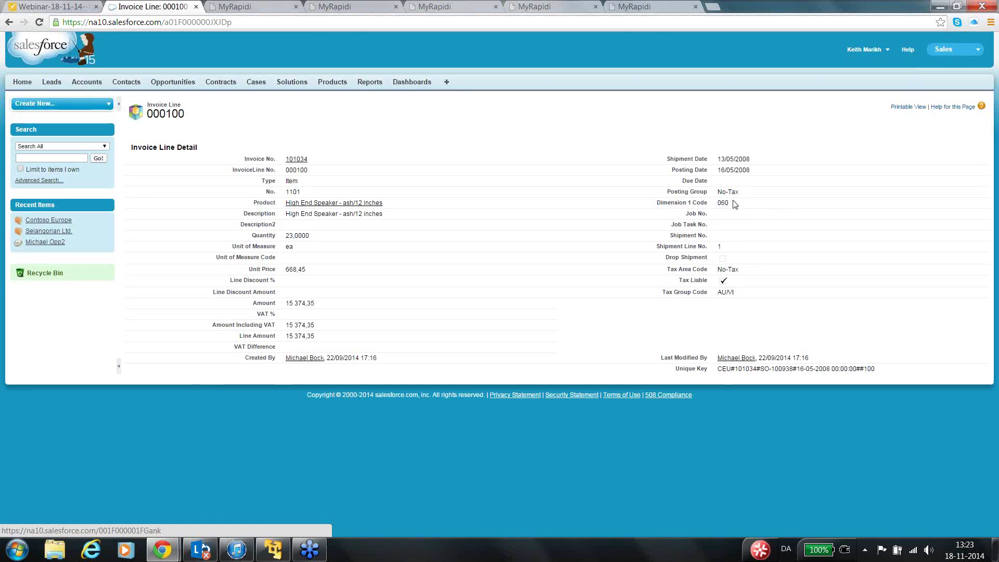
drag(729, 203, 717, 202)
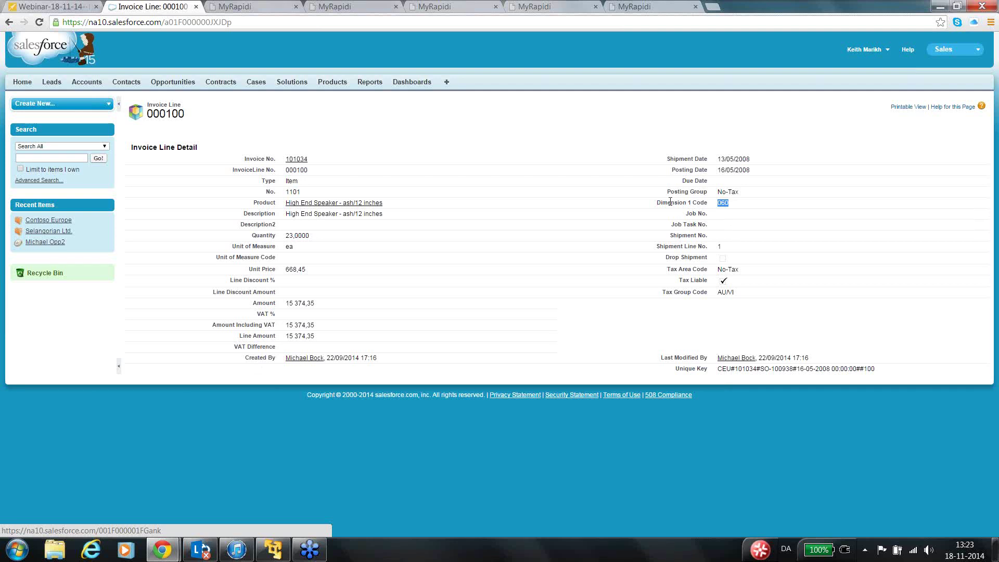
click(10, 22)
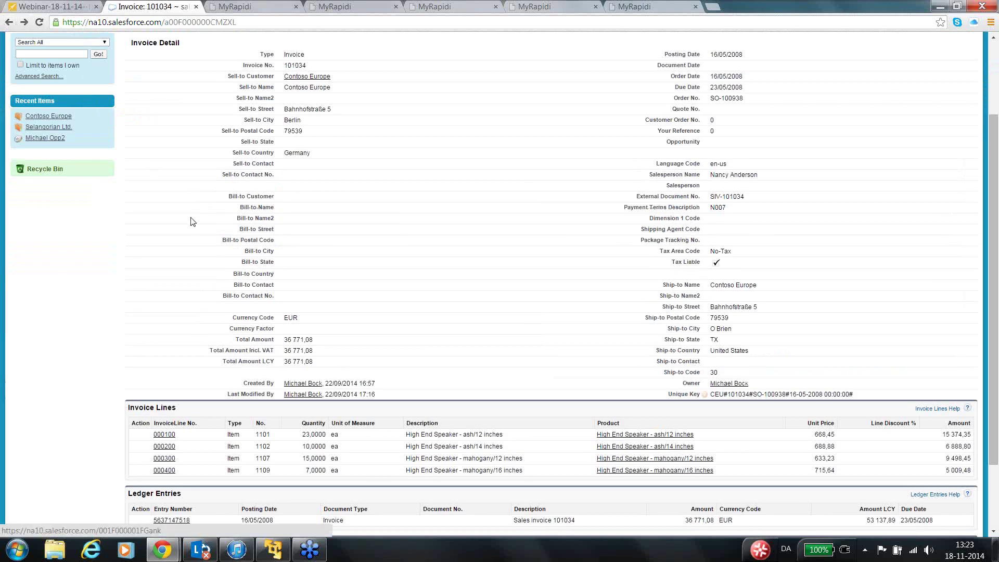
scroll(192, 222, down, 1)
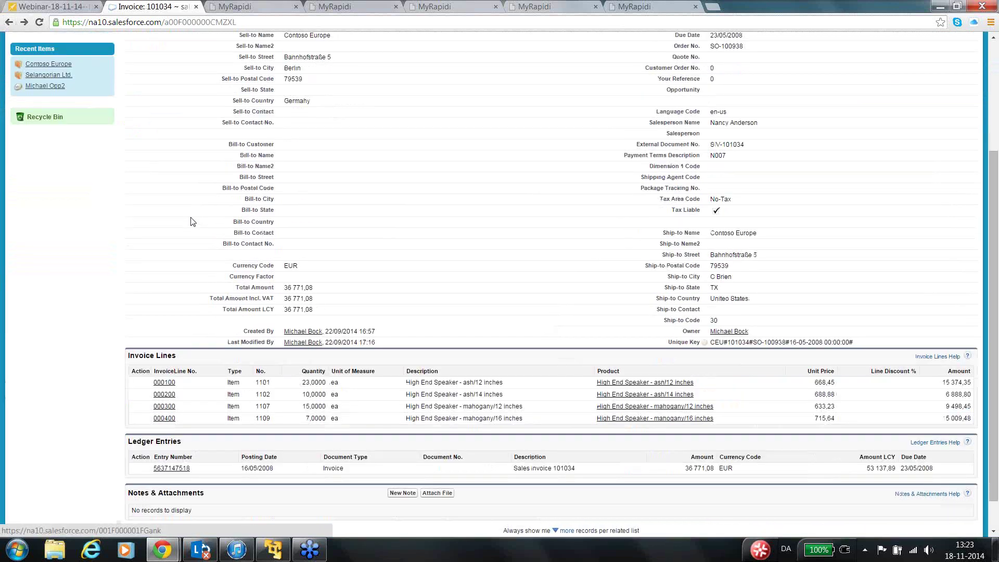
scroll(193, 221, down, 1)
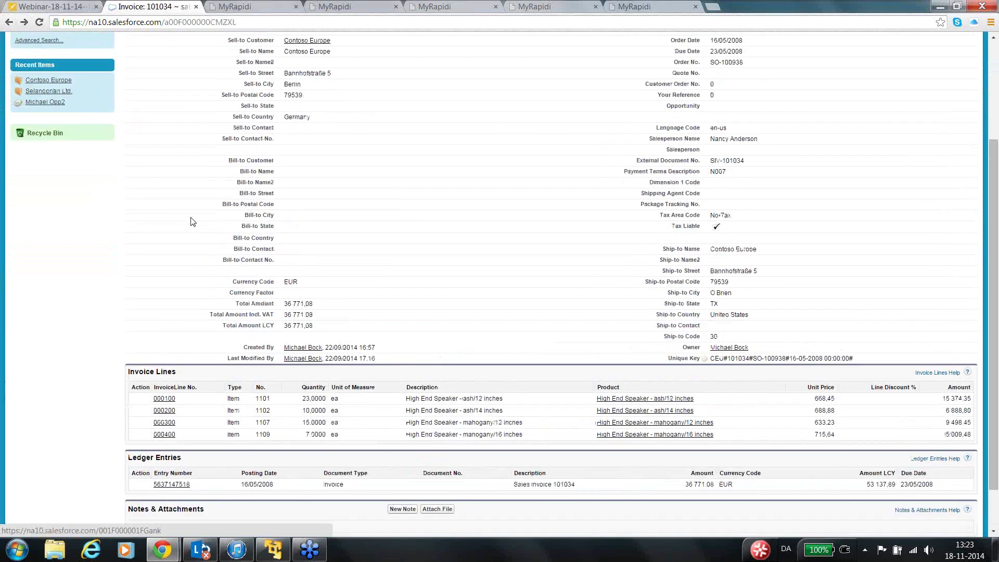
click(9, 22)
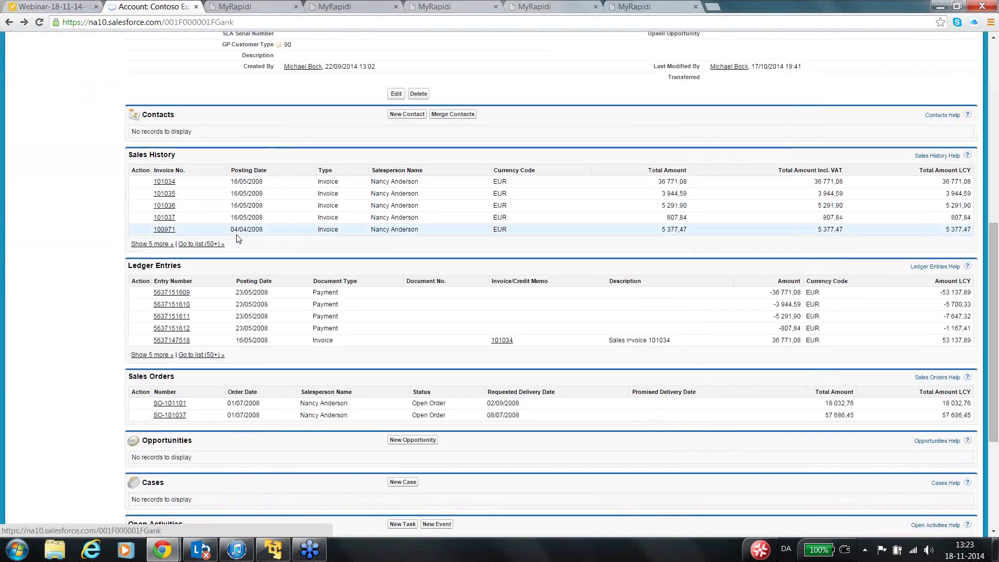
- Open the account's invoice-type ledger entry, review its invoice reference, and return to the account
scroll(239, 238, down, 1)
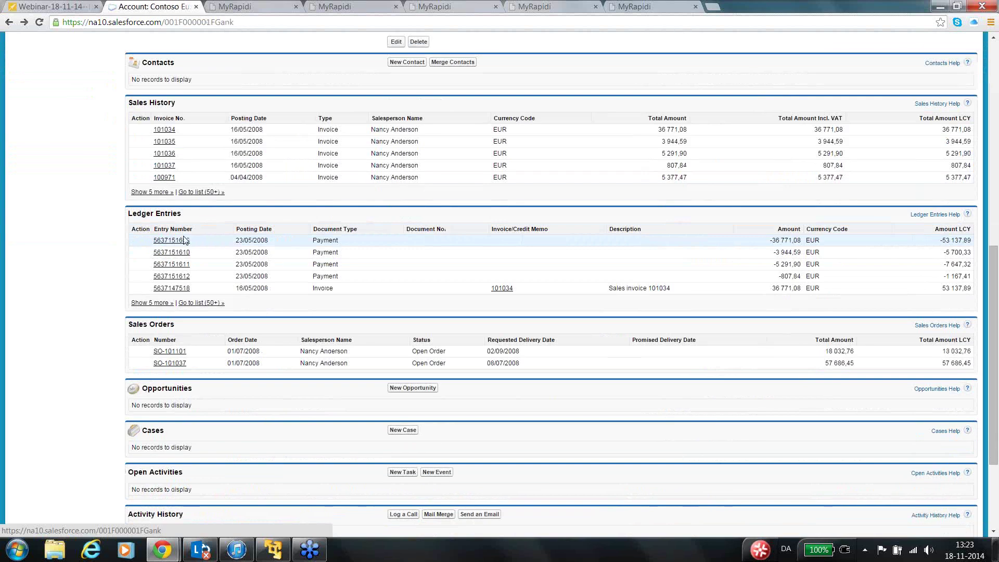
click(181, 288)
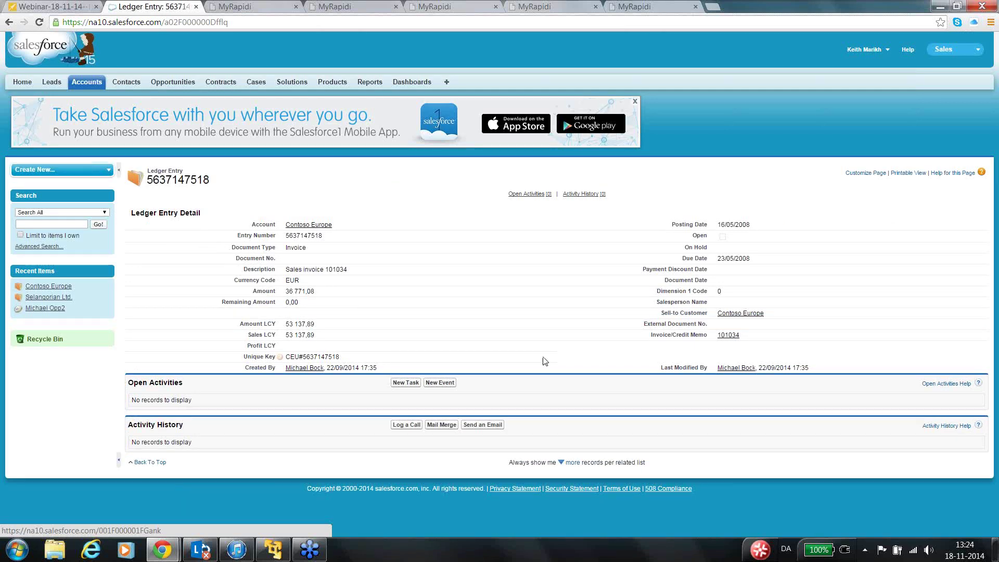
mouse_move(731, 340)
click(9, 23)
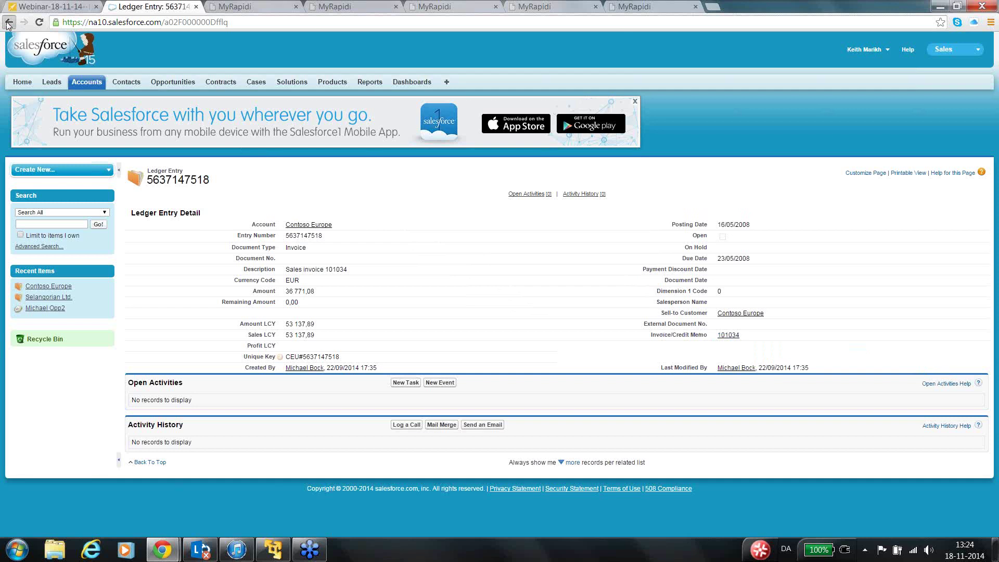
- Review the account's first sales order and its line 000100, and return to the account's related lists
scroll(394, 252, down, 1)
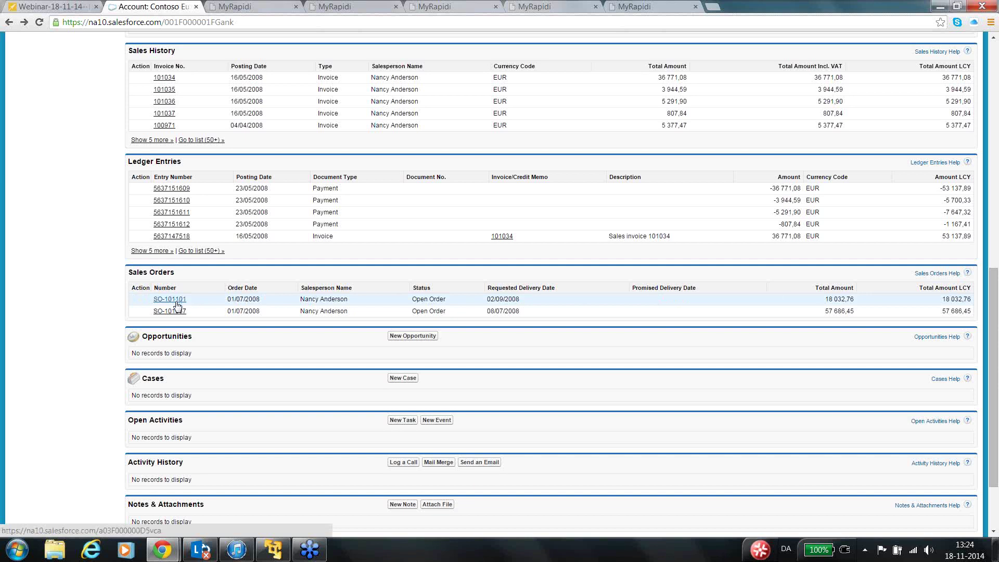
click(176, 303)
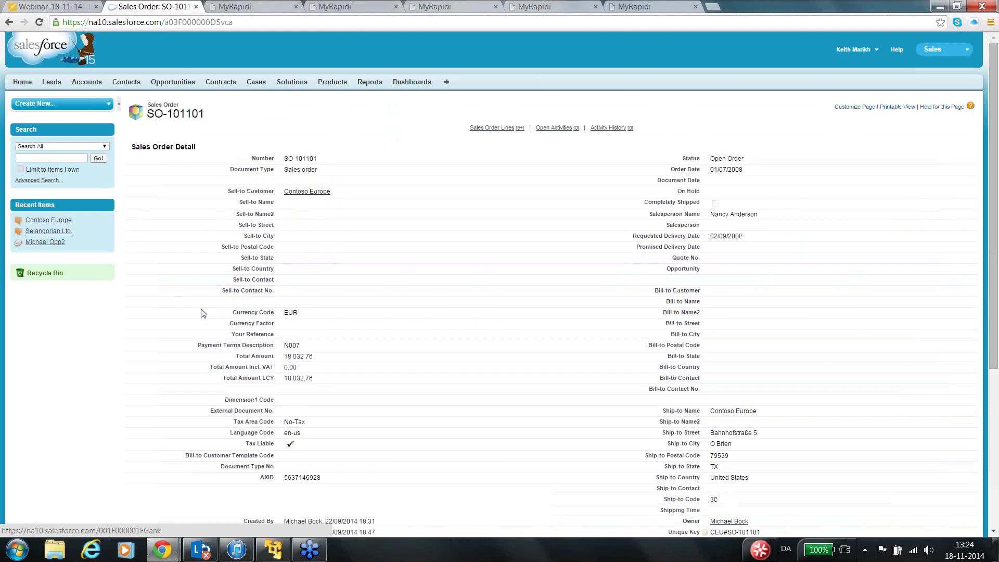
scroll(202, 313, down, 2)
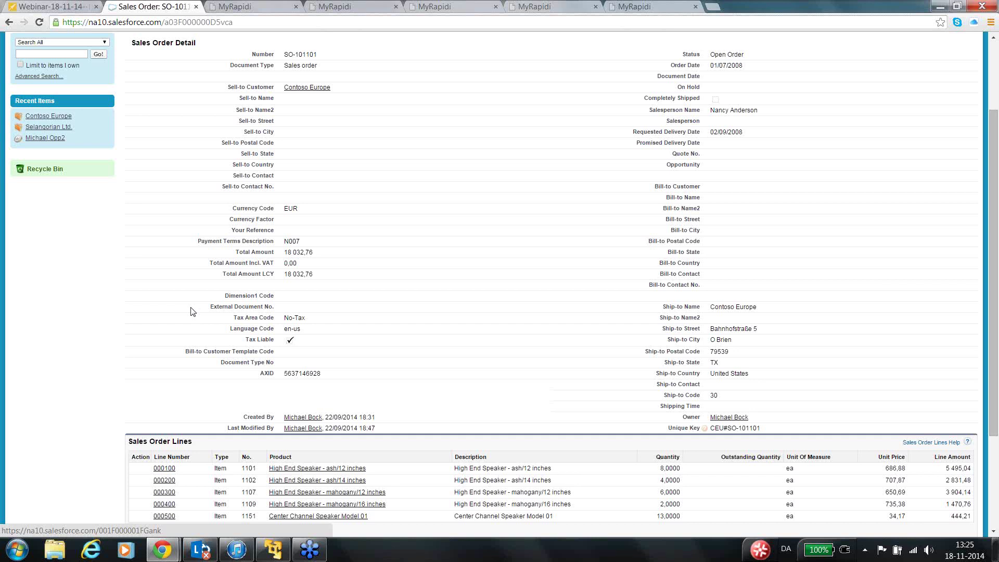
scroll(192, 316, down, 3)
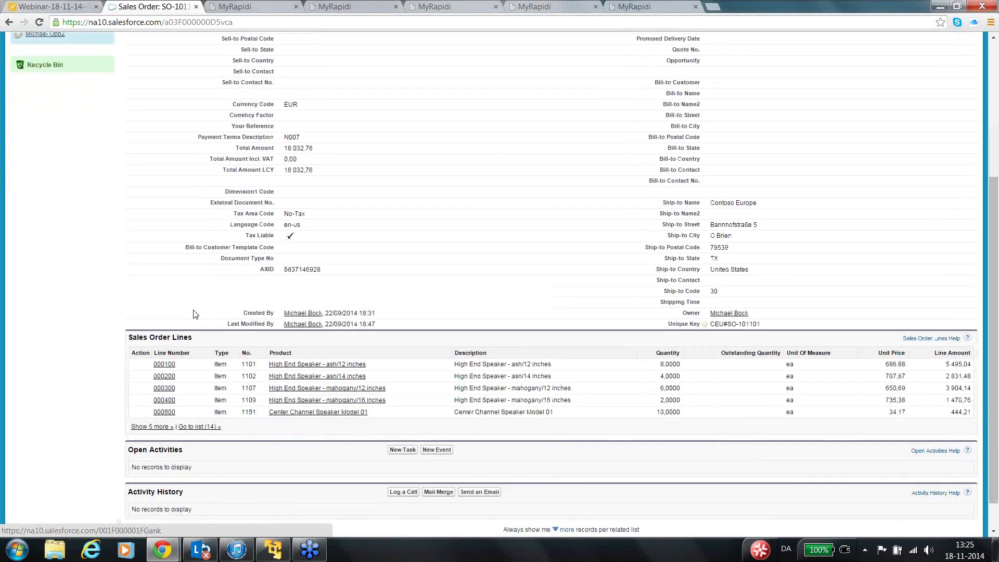
click(164, 365)
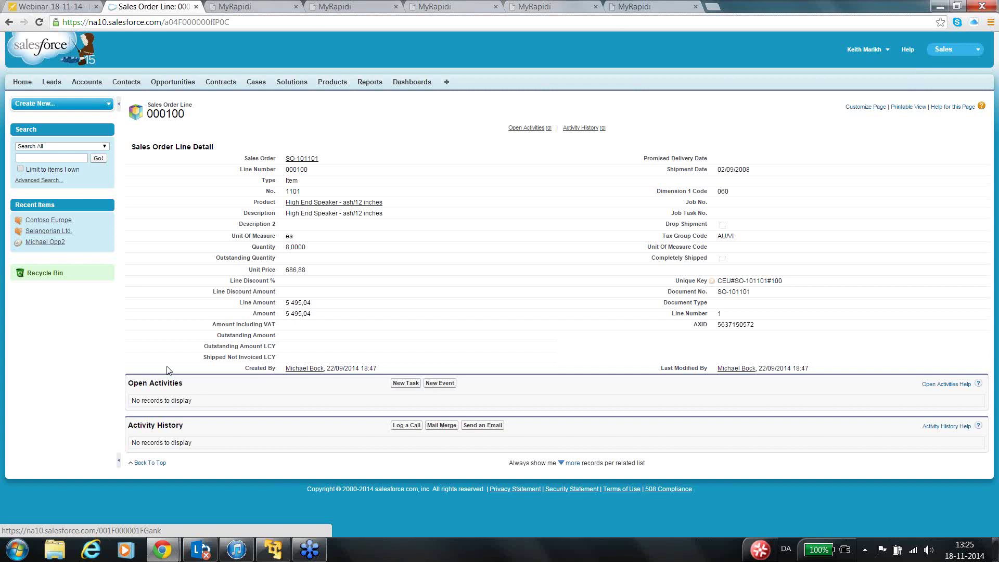
click(9, 23)
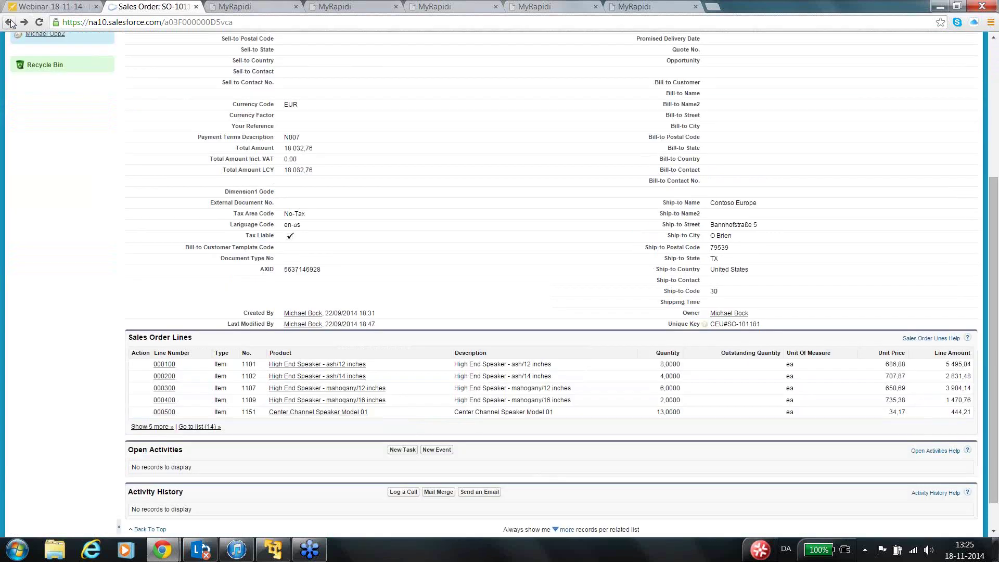
click(9, 23)
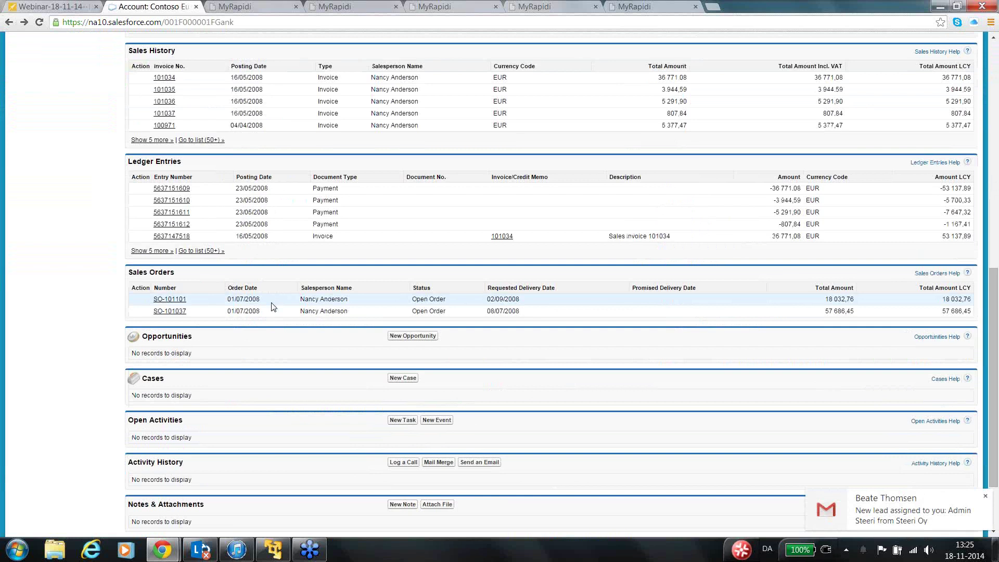
scroll(271, 306, up, 2)
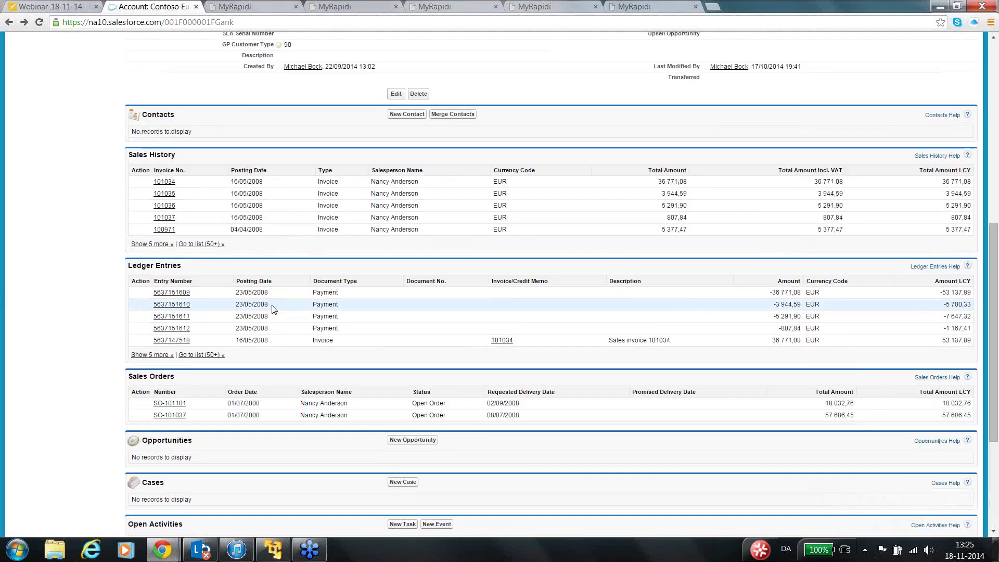
scroll(274, 309, up, 1)
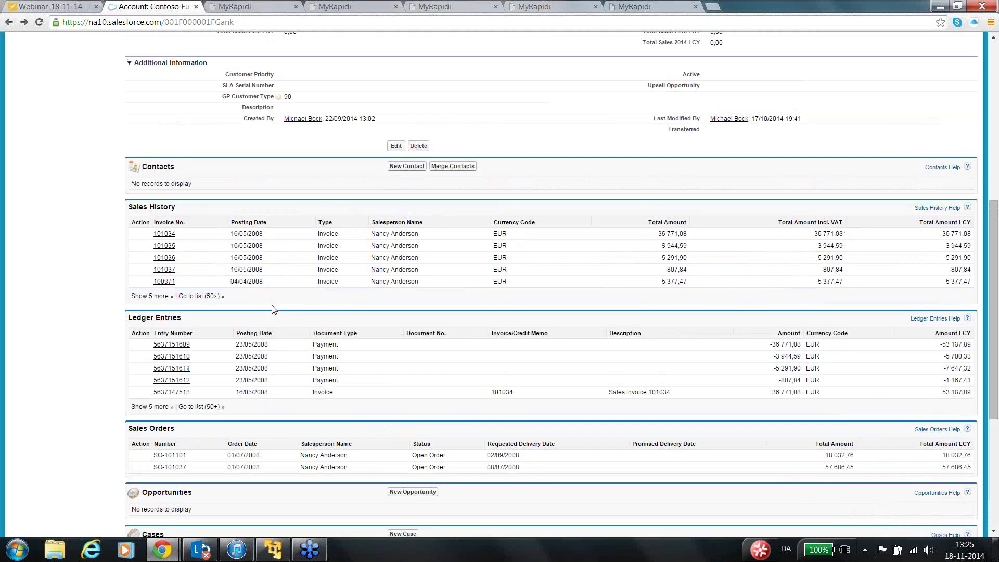
- Review the Contoso Europe account details and preview its Sales History and Ledger Entries related lists
scroll(274, 309, up, 4)
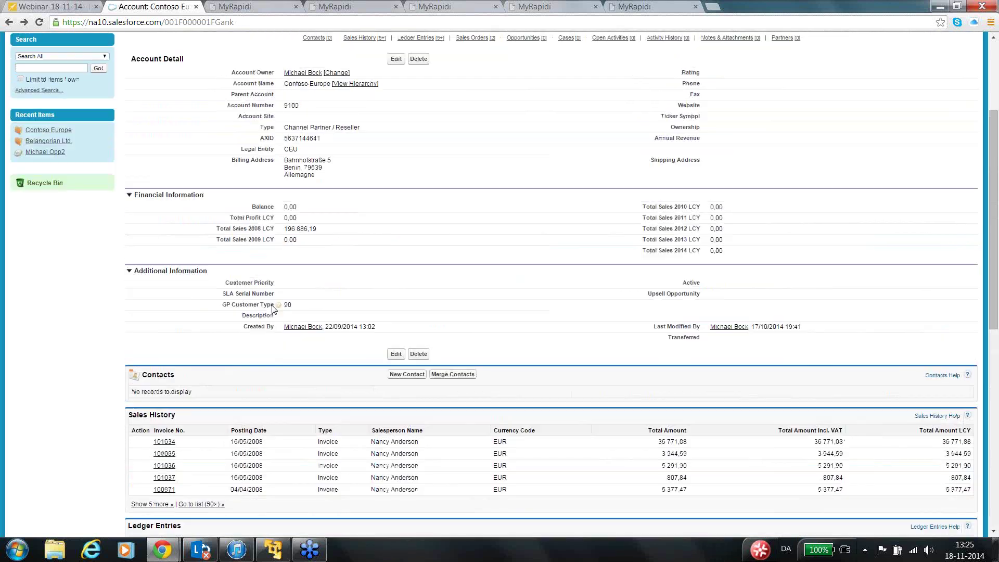
scroll(275, 309, up, 1)
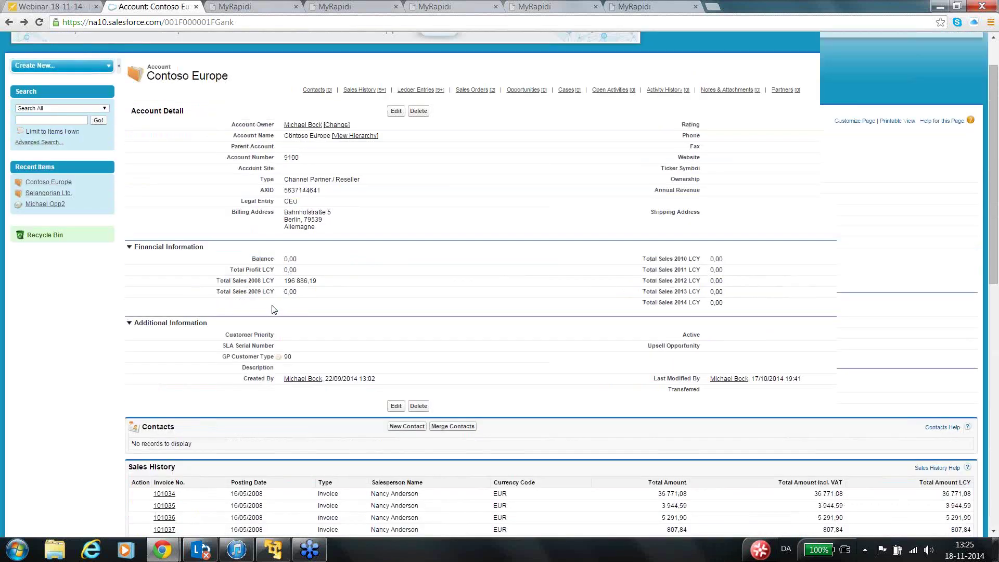
scroll(273, 310, up, 1)
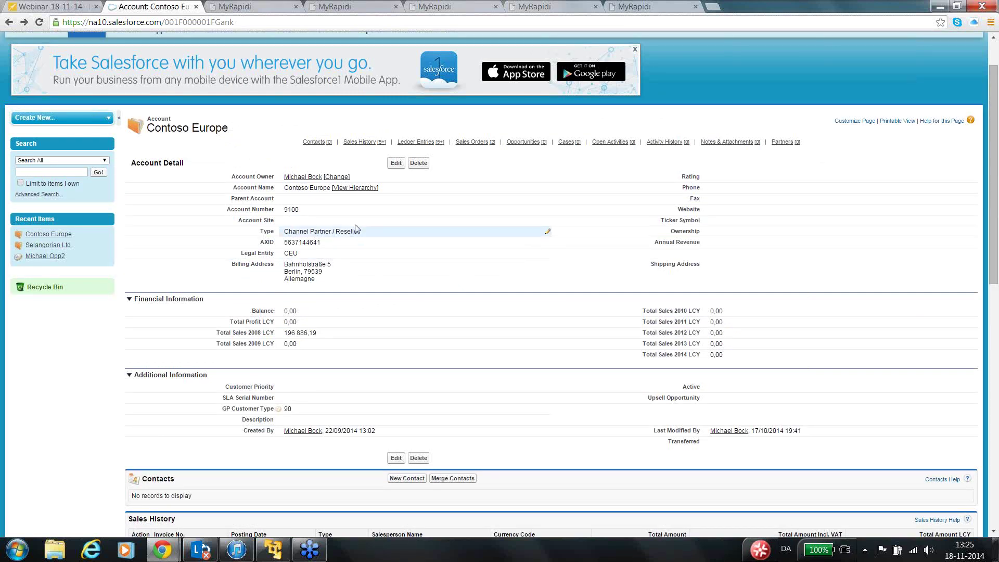
mouse_move(365, 144)
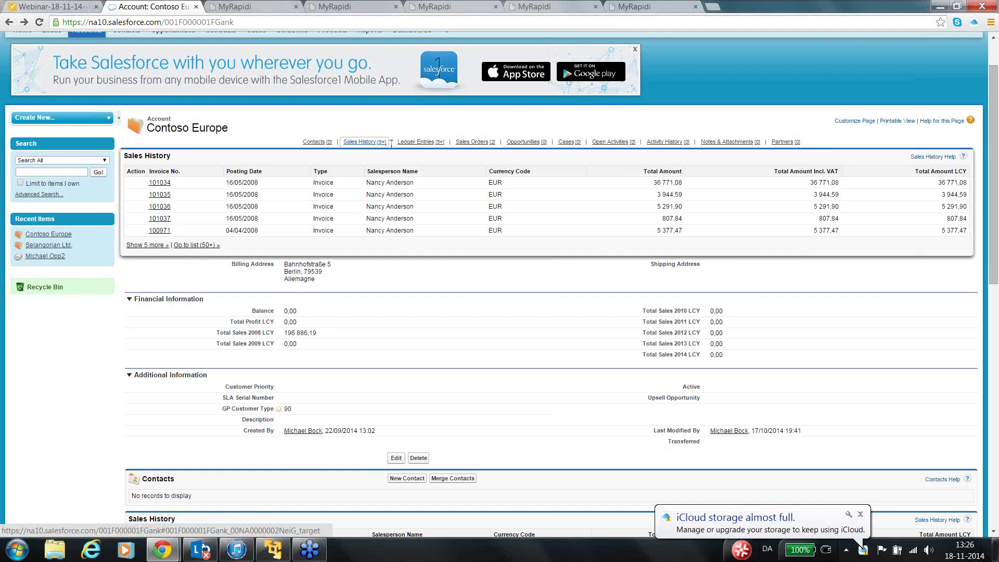
mouse_move(420, 144)
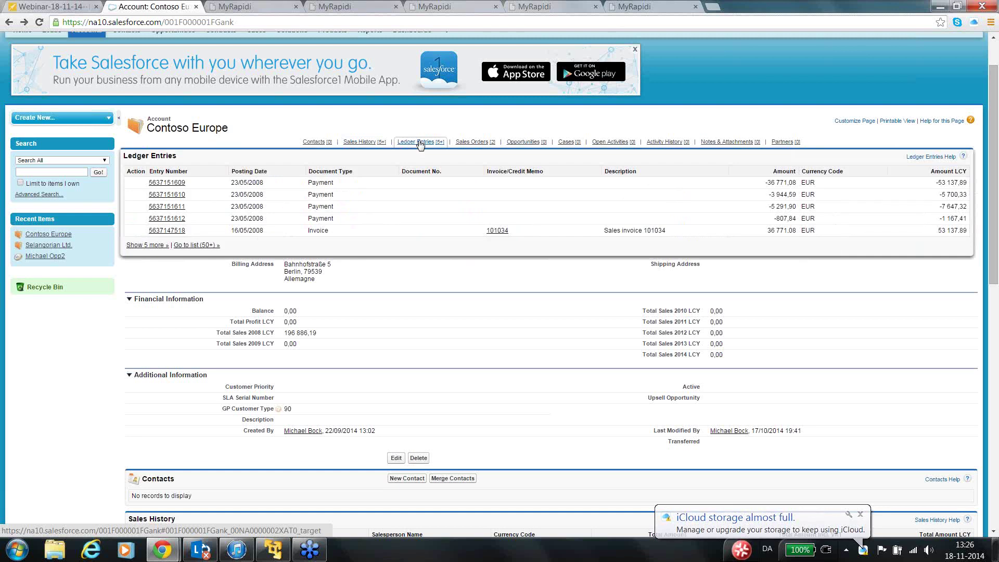
mouse_move(459, 145)
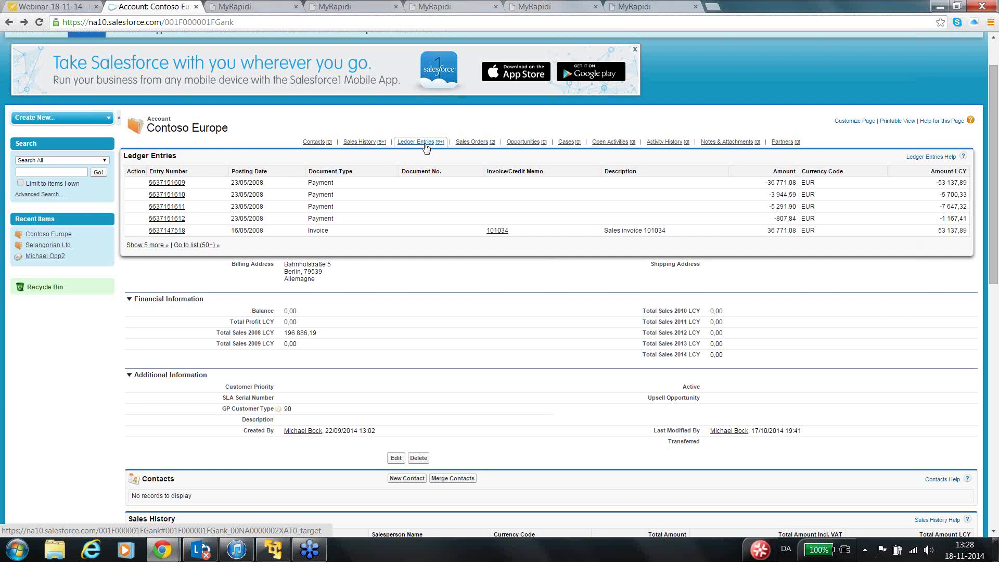
- Switch to the RapidiOnline service RAPIDI_SF-AX_TEST, get its service status, and show its list of connections
click(259, 7)
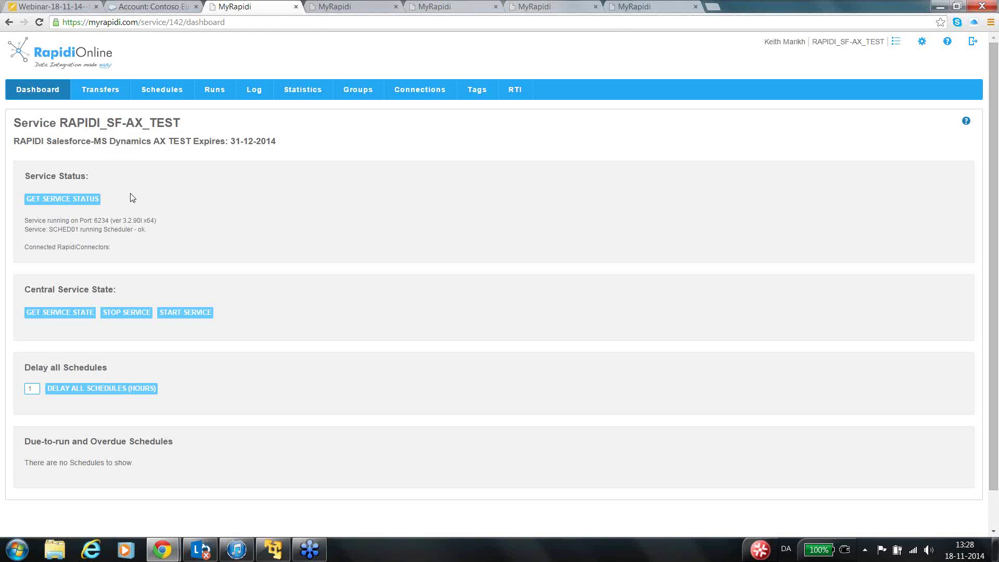
click(77, 200)
click(417, 93)
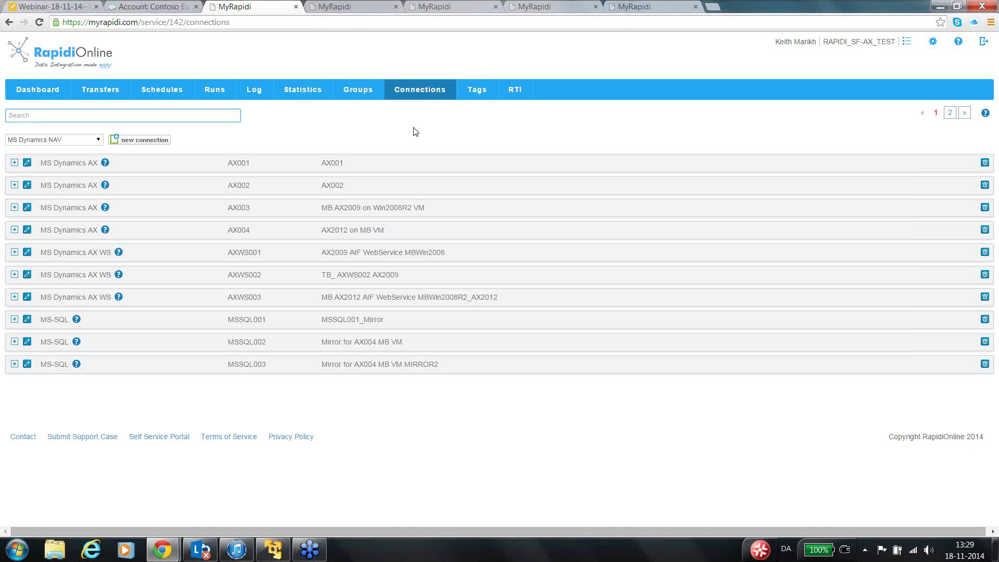
- Show the first page of connections and examine the settings of the MS Dynamics AX connection AX004
click(346, 8)
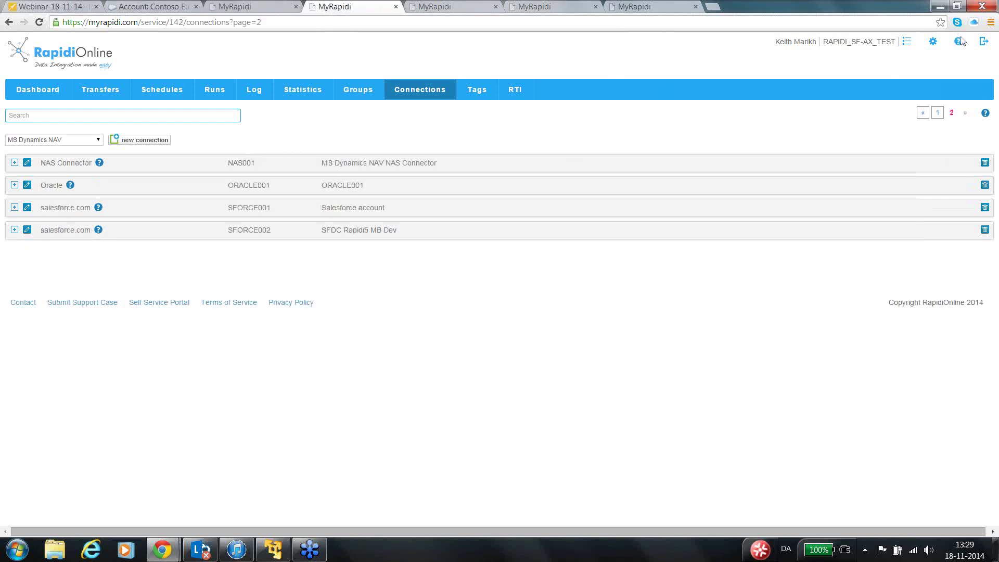
click(937, 112)
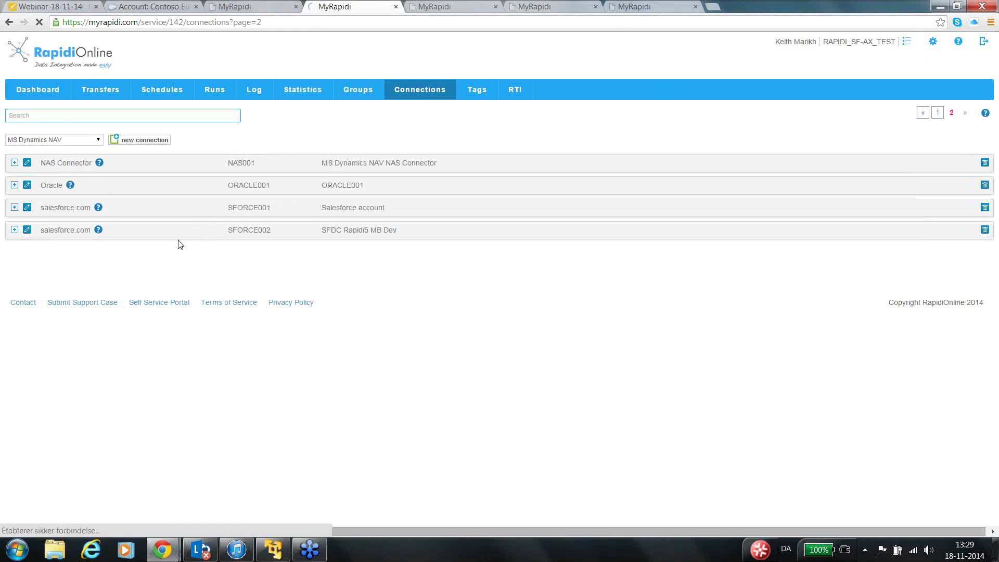
click(938, 115)
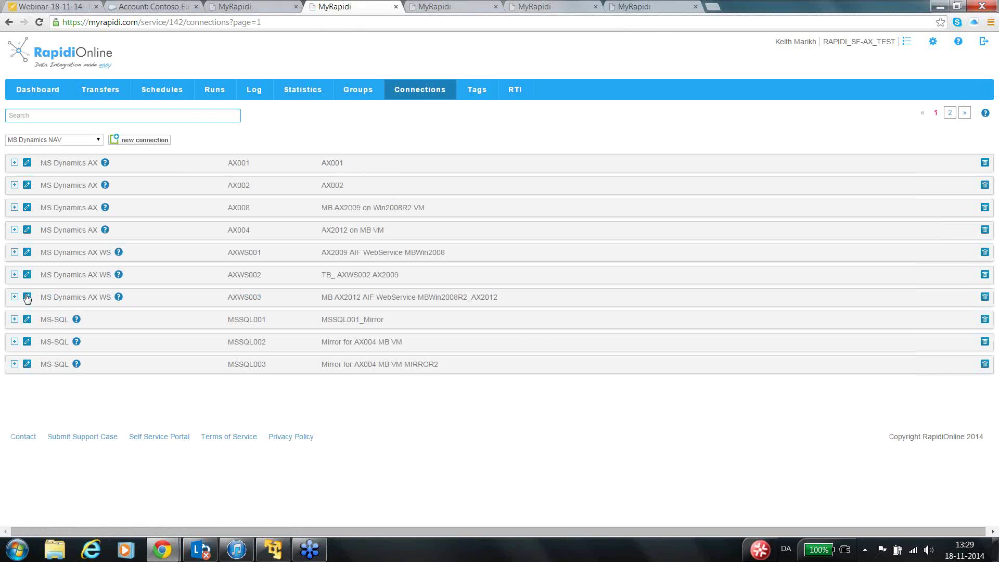
click(15, 230)
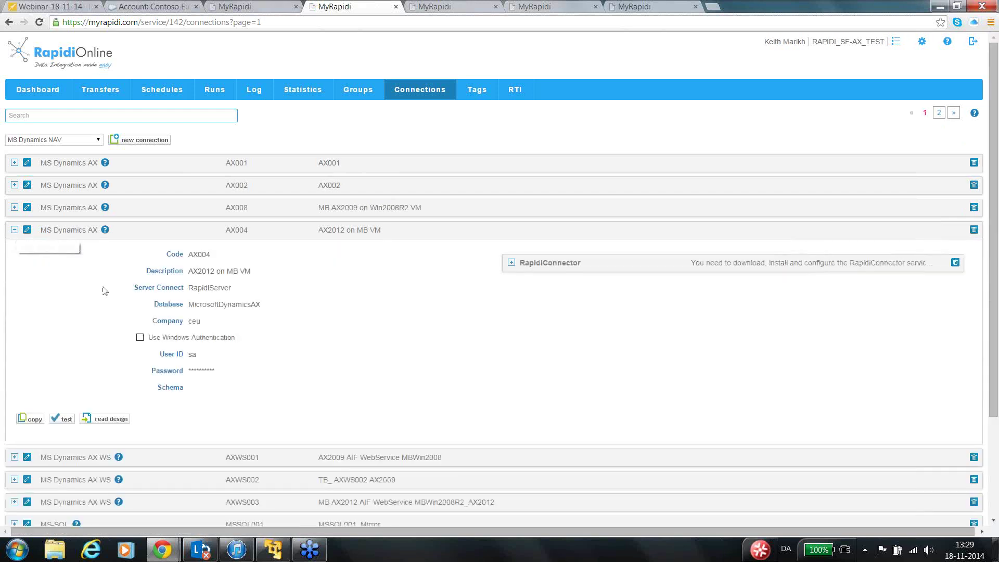
scroll(91, 295, down, 1)
scroll(92, 295, down, 1)
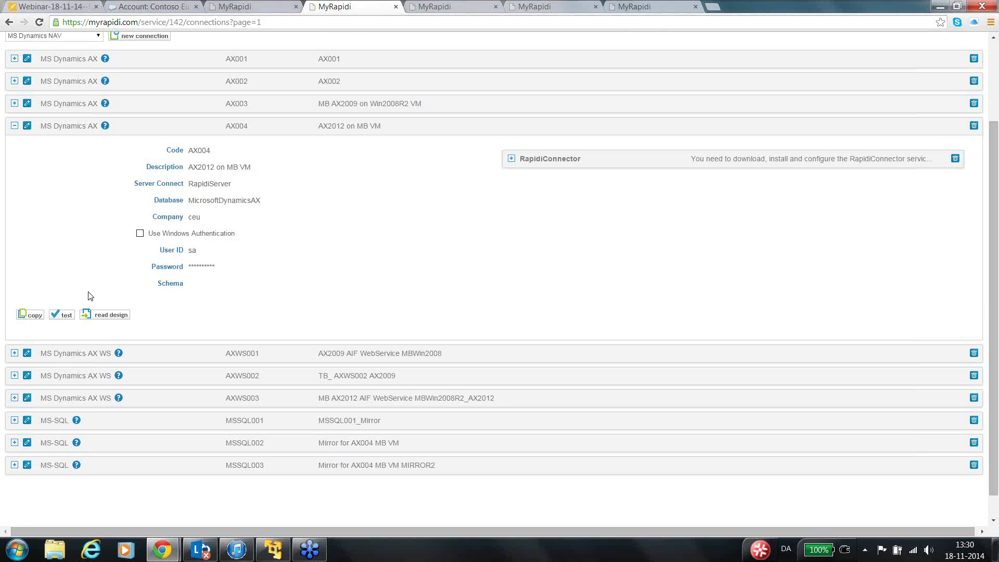
- Expand the MS Dynamics AX WS connection AXWS001 and examine its web service settings
click(15, 353)
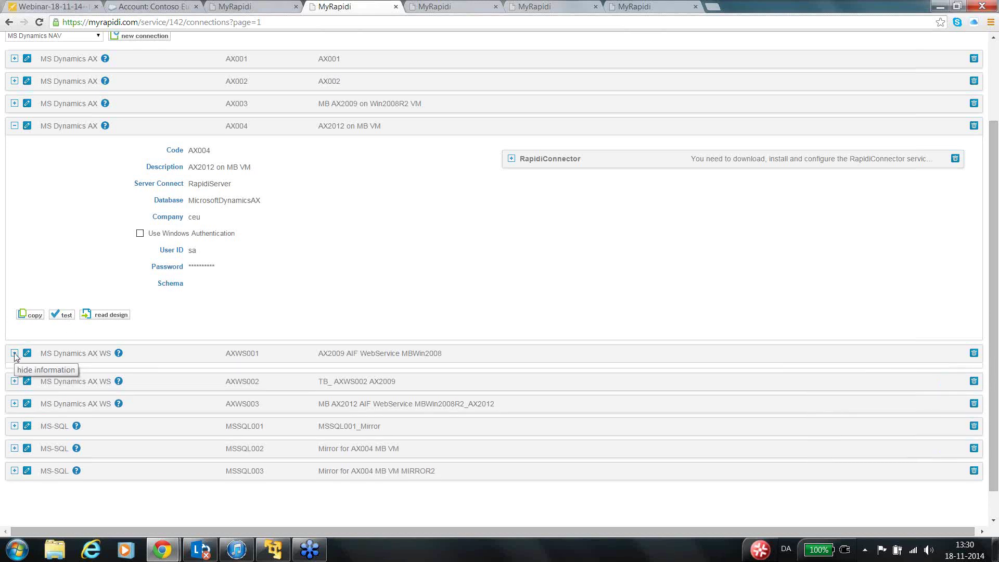
scroll(244, 329, down, 3)
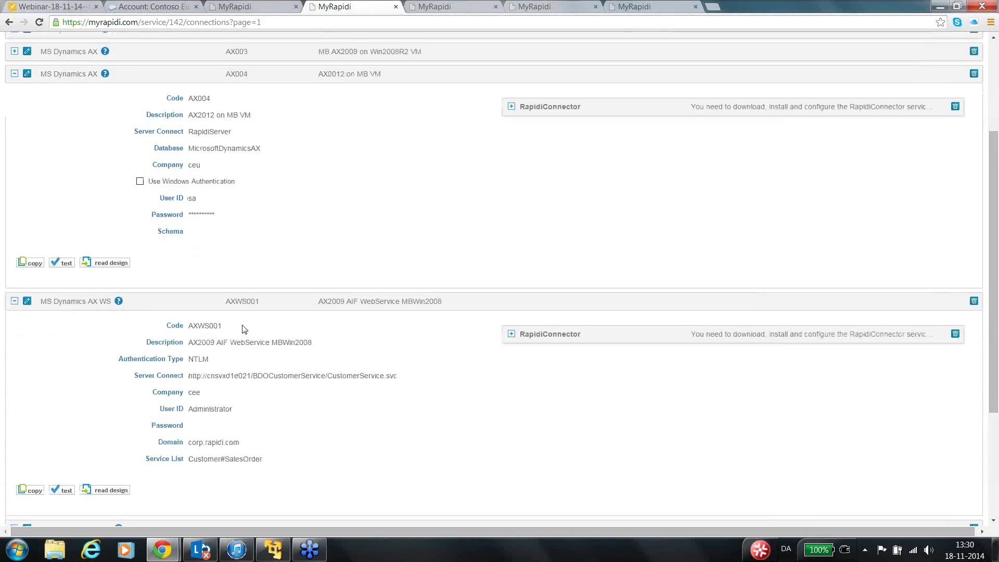
scroll(247, 326, down, 1)
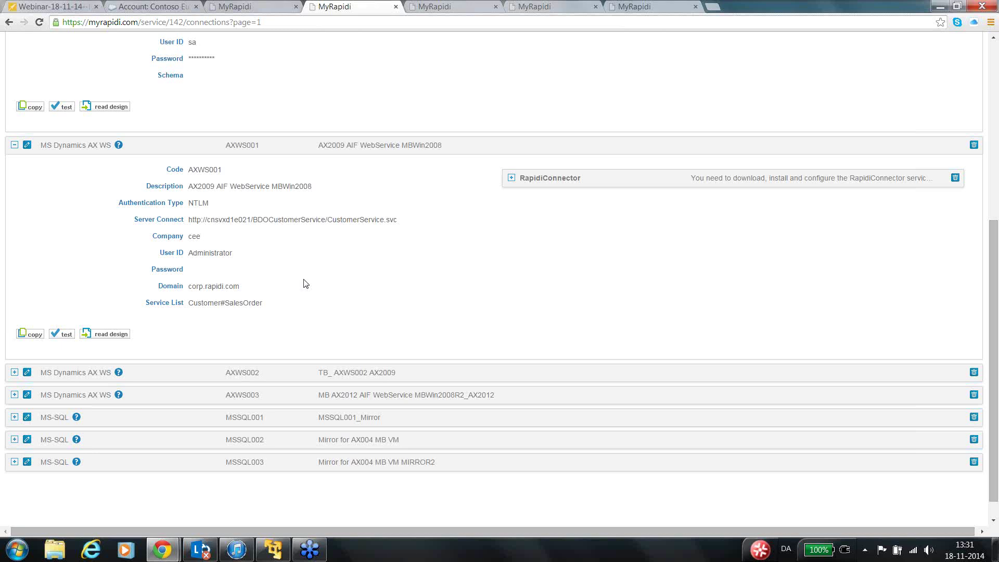
scroll(347, 265, down, 1)
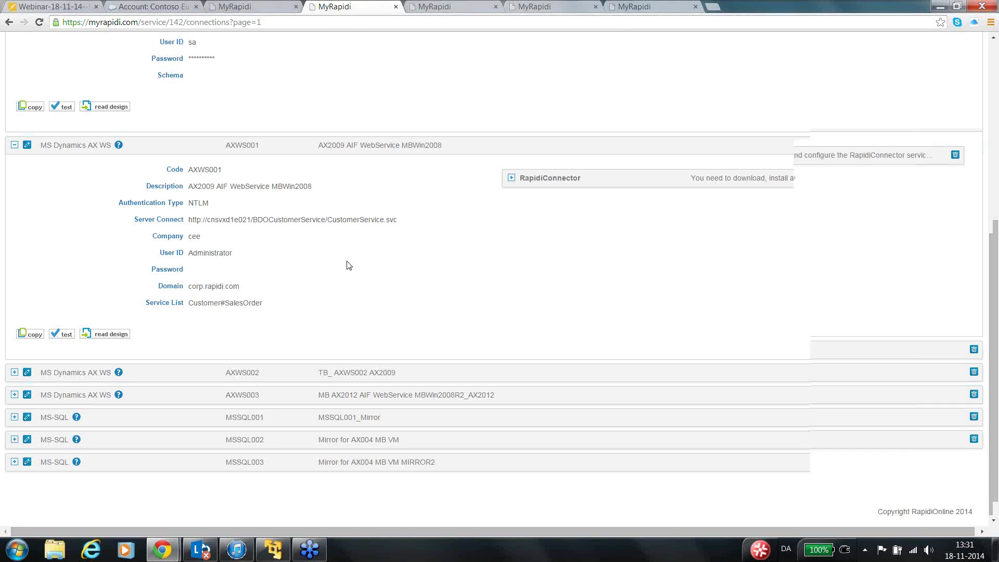
- Go to the second page of connections and examine the settings of the salesforce.com connection SFORCE001
scroll(347, 265, up, 5)
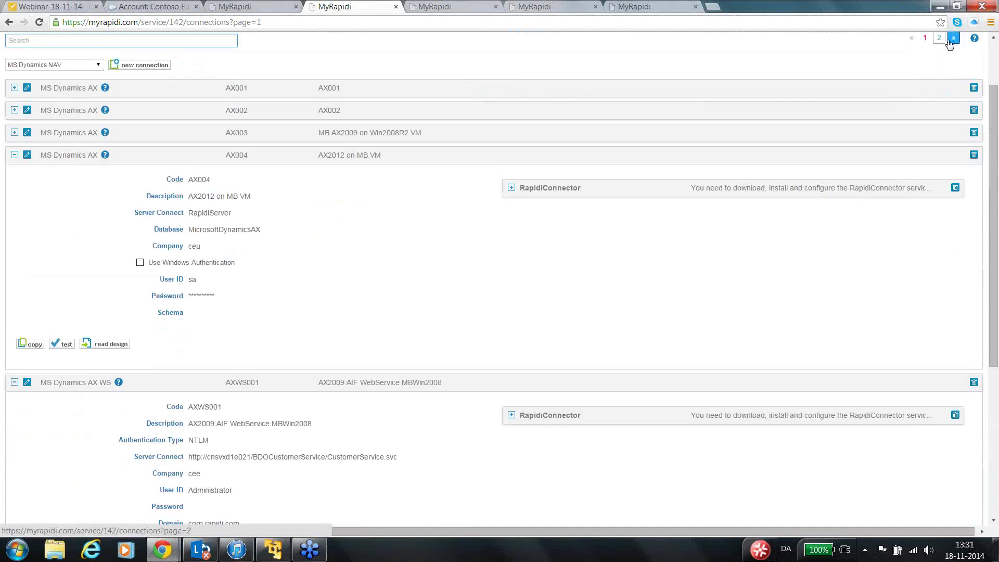
click(950, 40)
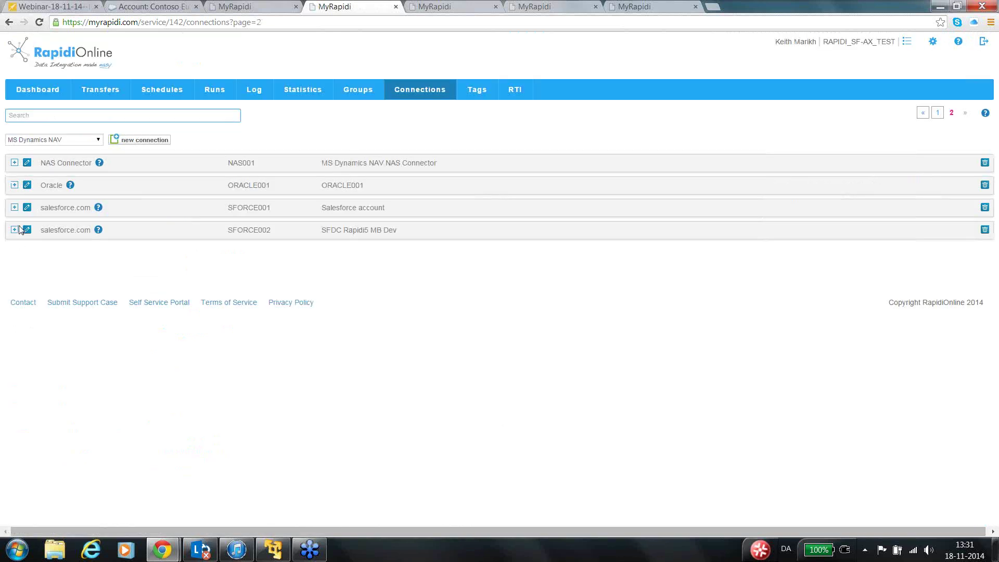
click(14, 208)
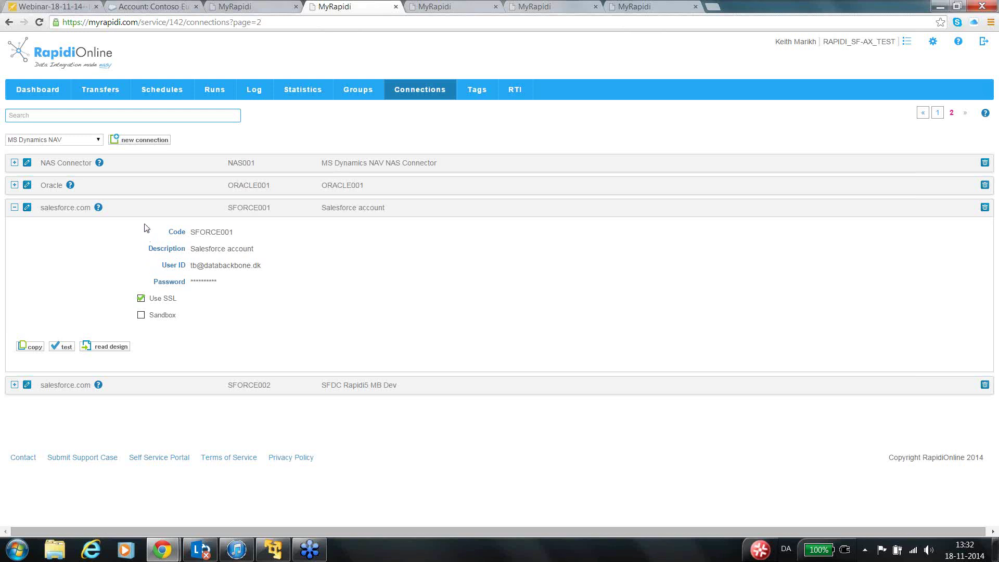
- Show the service's transfers and expand AX2012_CUST02_SF_UPD to look over its configuration sections
click(103, 93)
click(457, 7)
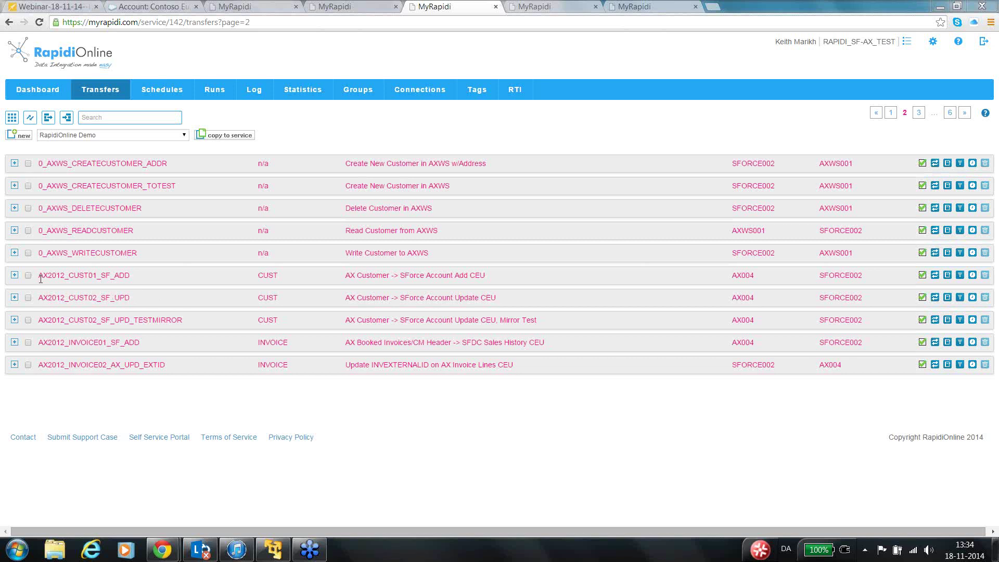
click(14, 298)
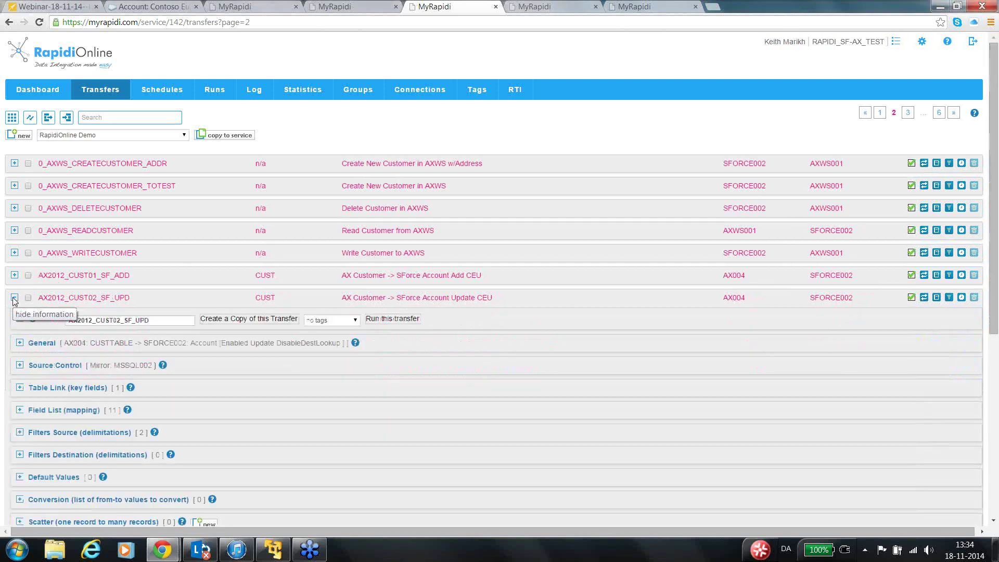
scroll(251, 307, down, 1)
scroll(251, 308, down, 3)
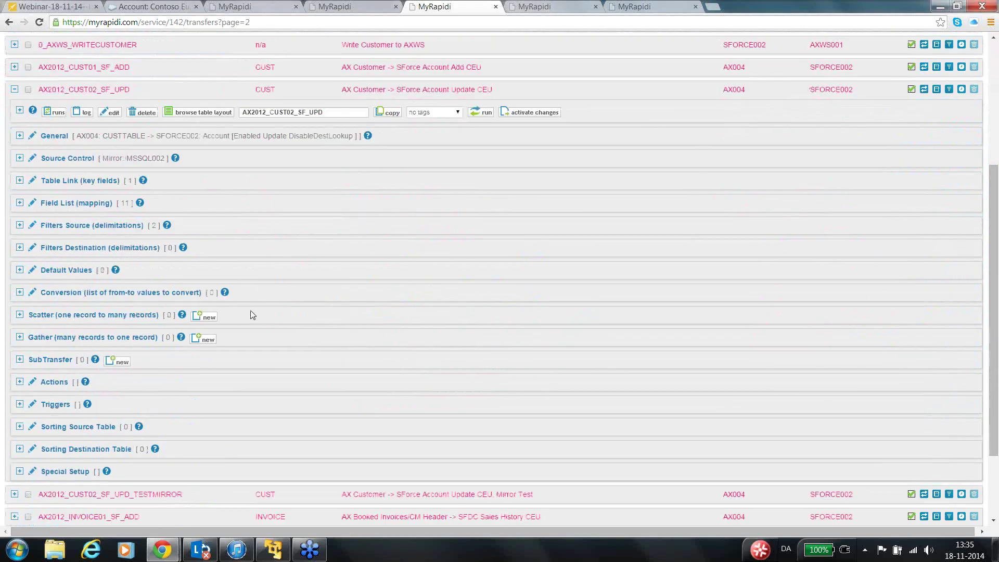
scroll(251, 315, down, 1)
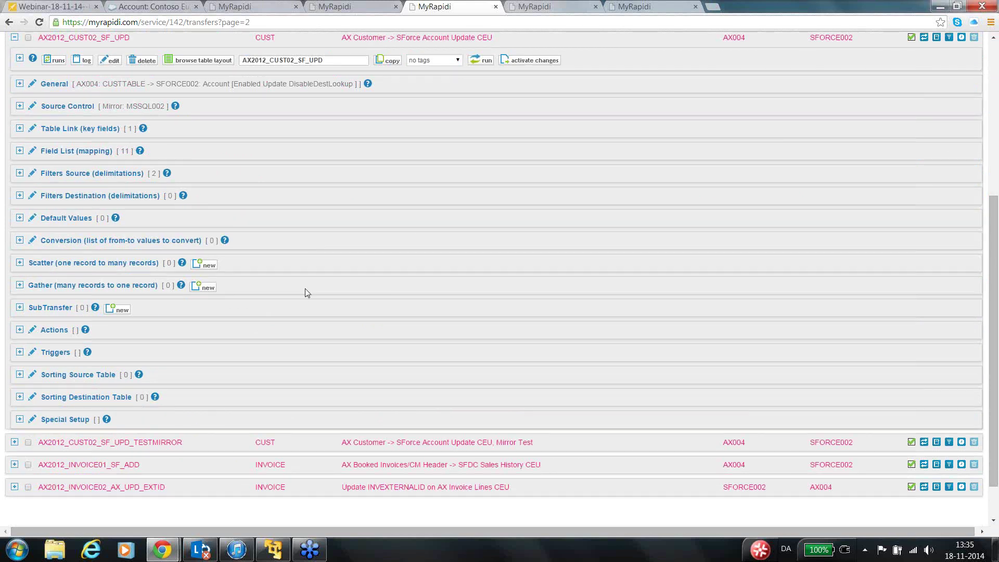
- Examine the General and Source Control settings of the AX2012_CUST02_SF_UPD transfer, collapsing each one after viewing
click(19, 84)
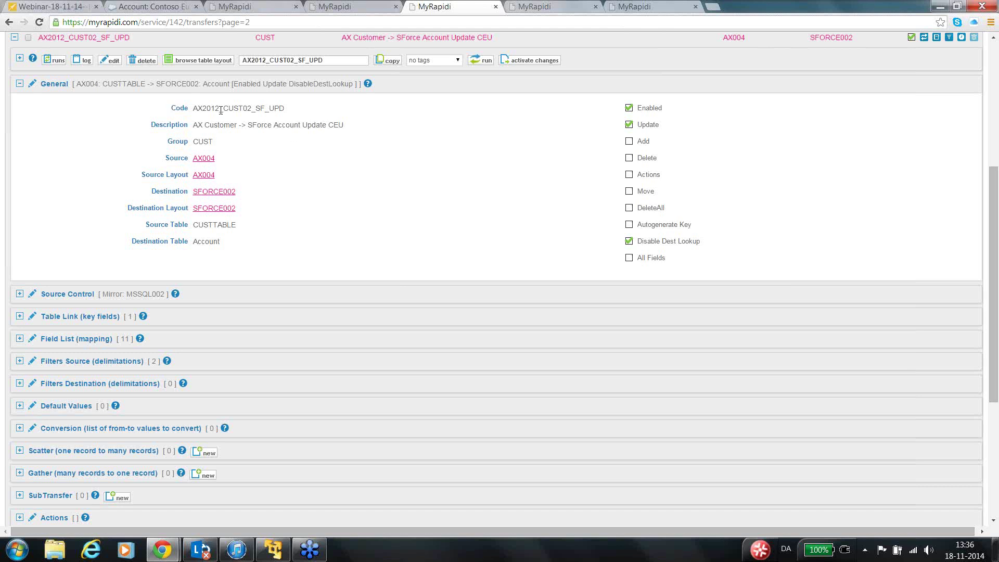
click(19, 84)
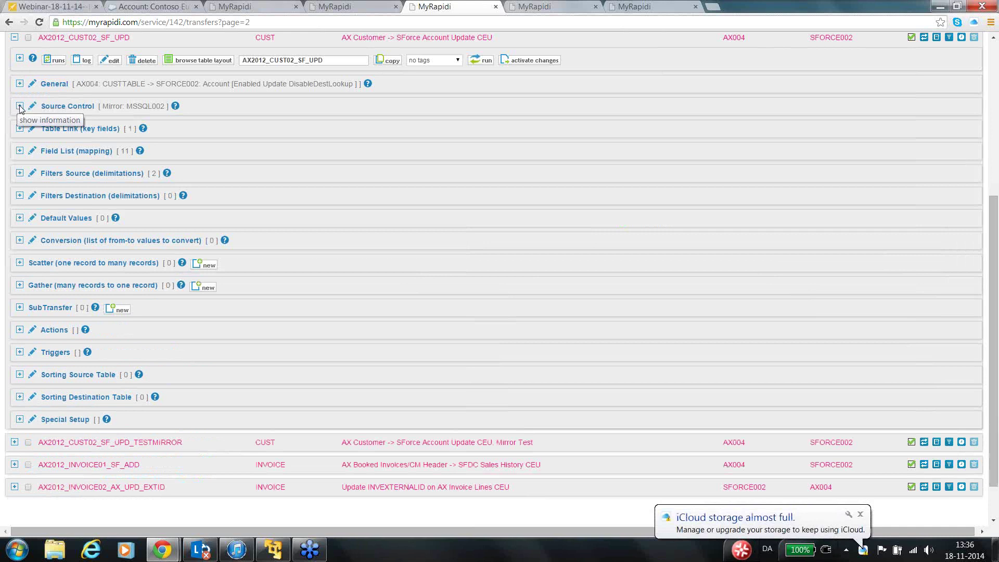
click(20, 107)
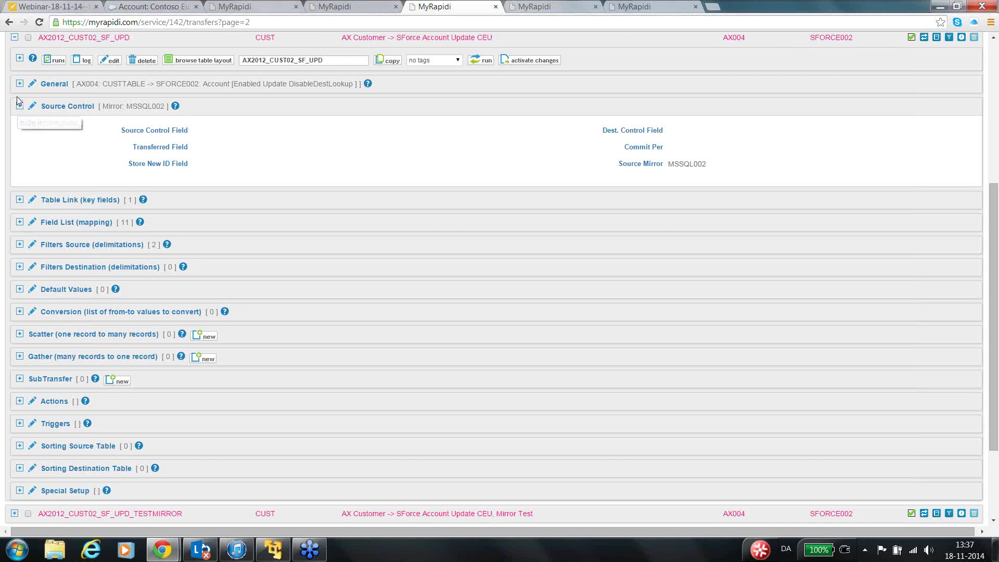
click(20, 105)
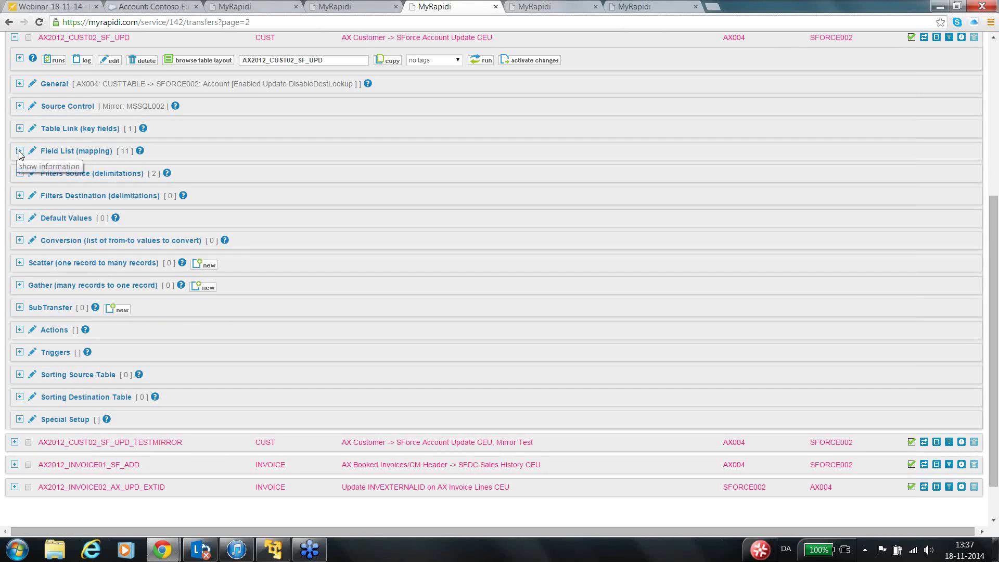
- Open the Field List mapping of AX2012_CUST02_SF_UPD for editing and add an empty mapping row
click(20, 152)
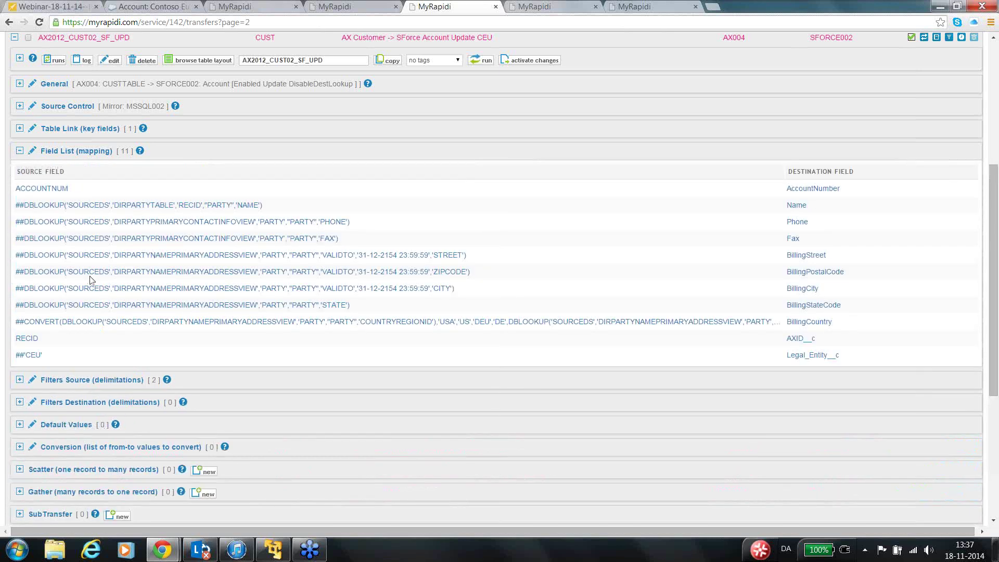
click(33, 152)
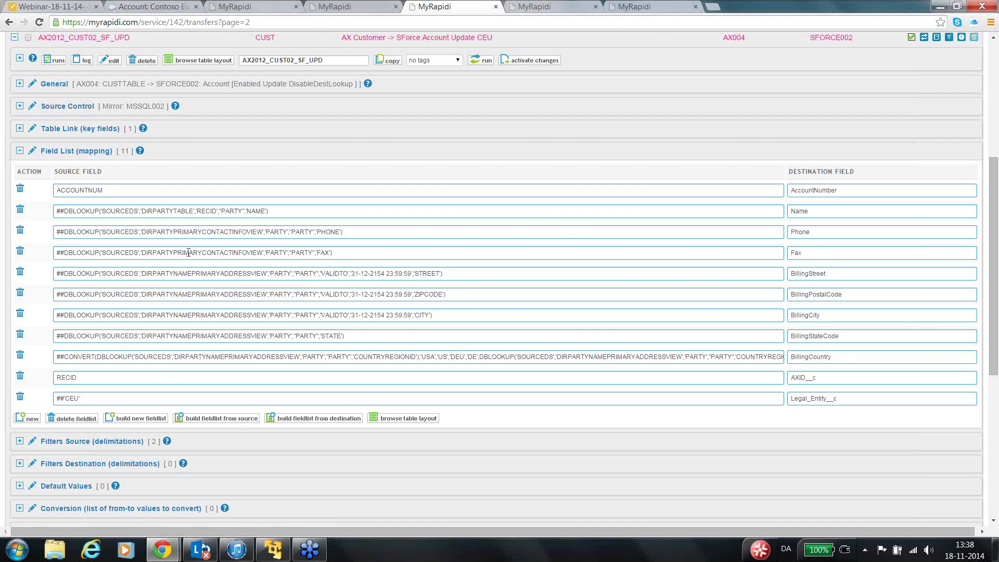
click(33, 420)
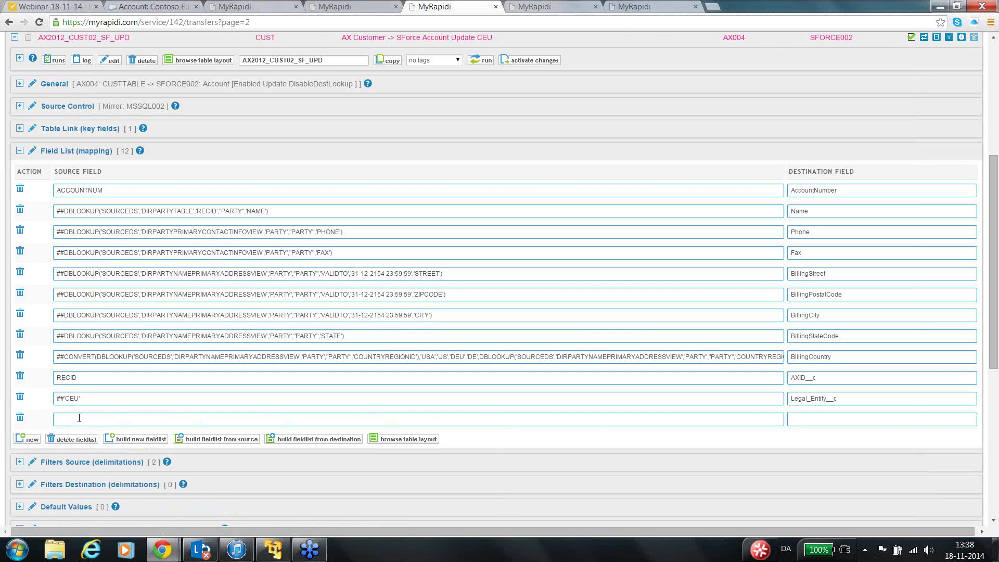
- Set the source field of the new mapping row to COMMISSIONGROUP, chosen from the suggestions for "co"
click(83, 414)
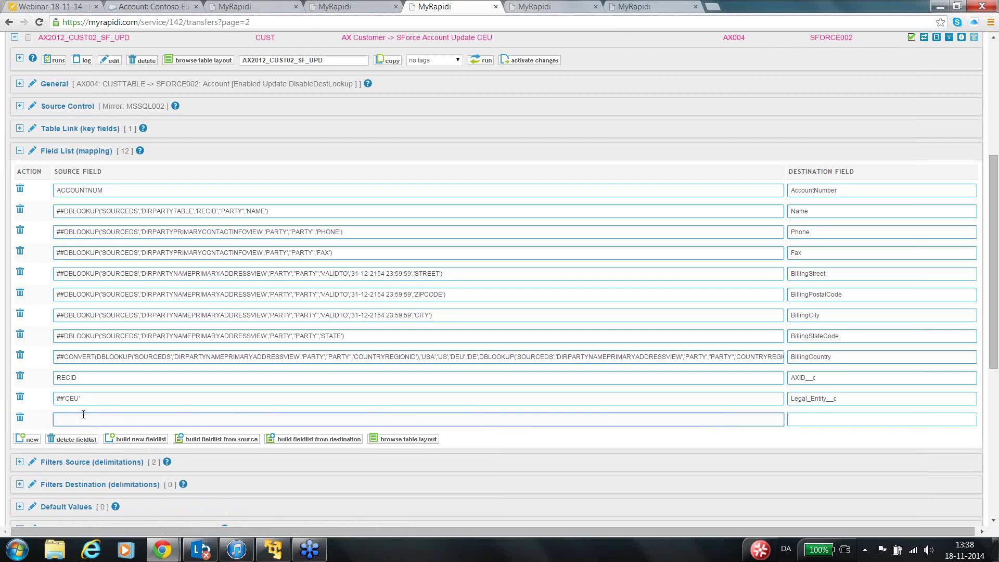
text(cc)
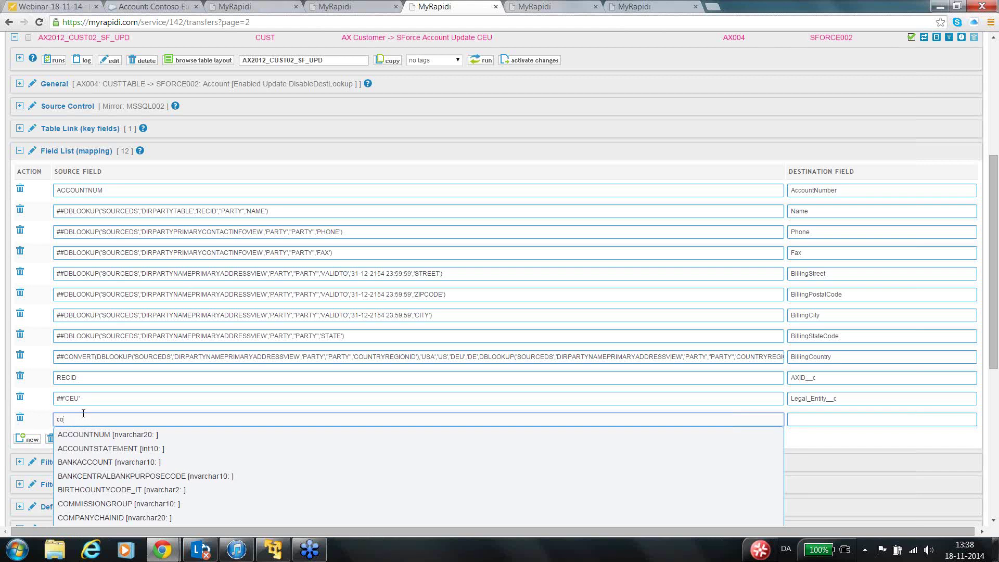
key(Down)
key(Down)
key(Down)
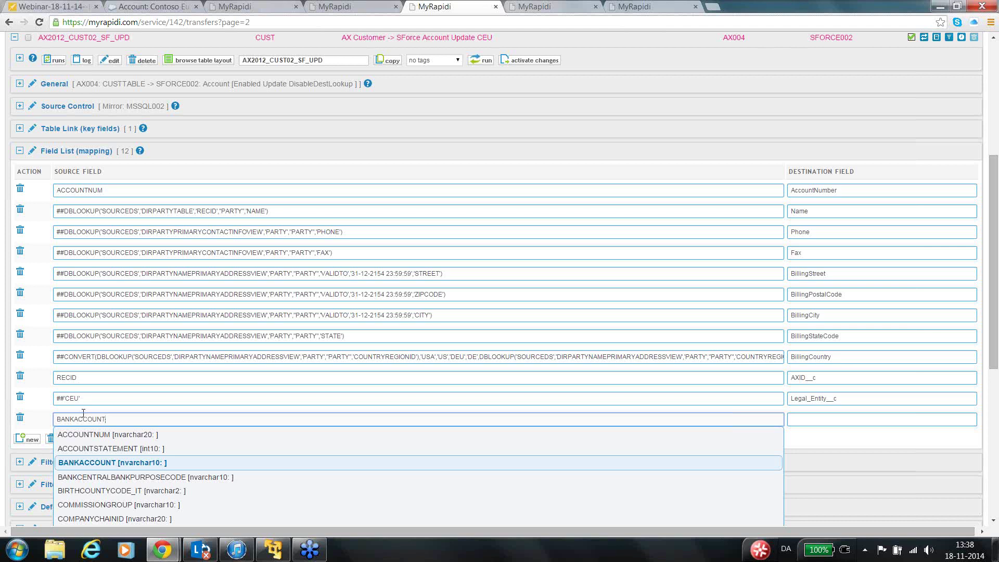
key(Down)
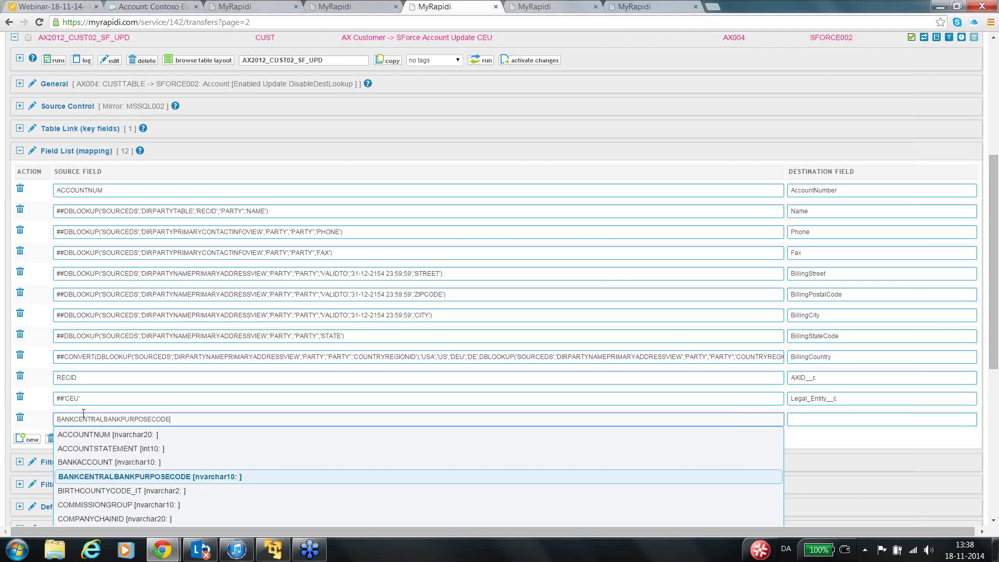
key(Up)
key(Down)
key(Down)
key(Down)
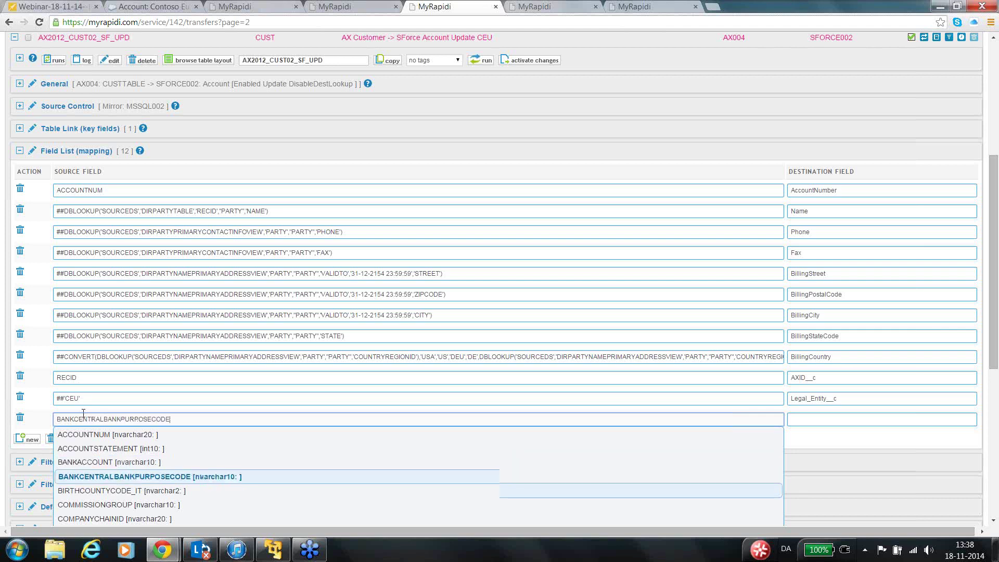
key(Return)
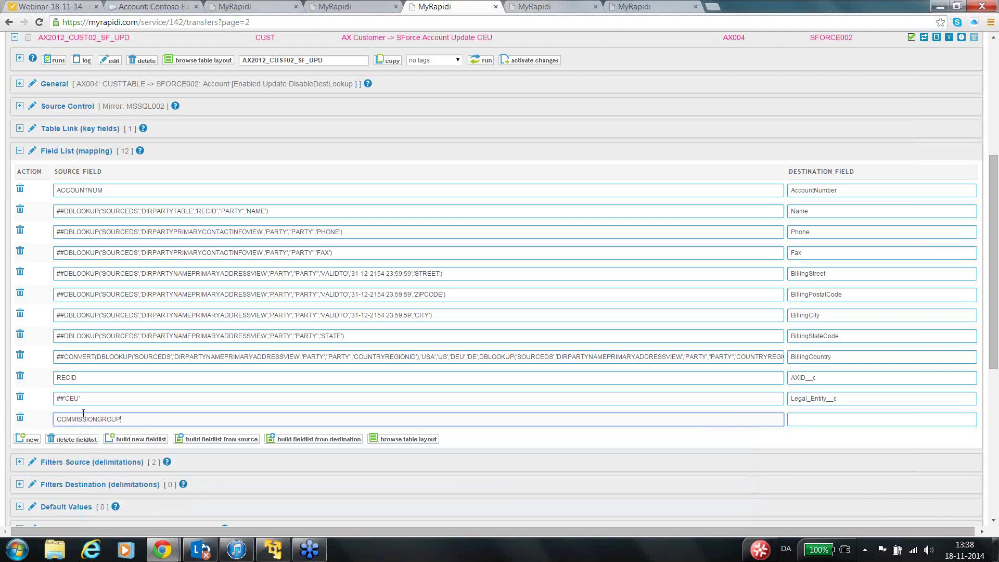
- Set the destination field of the COMMISSIONGROUP row to BillingPostalCode, chosen from the suggestions for "bi"
click(798, 419)
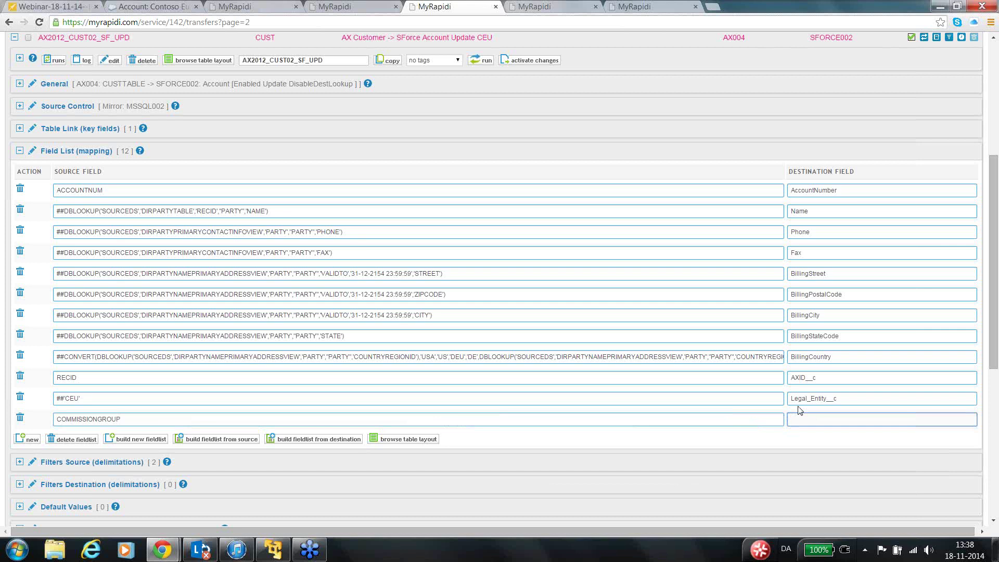
text(bl)
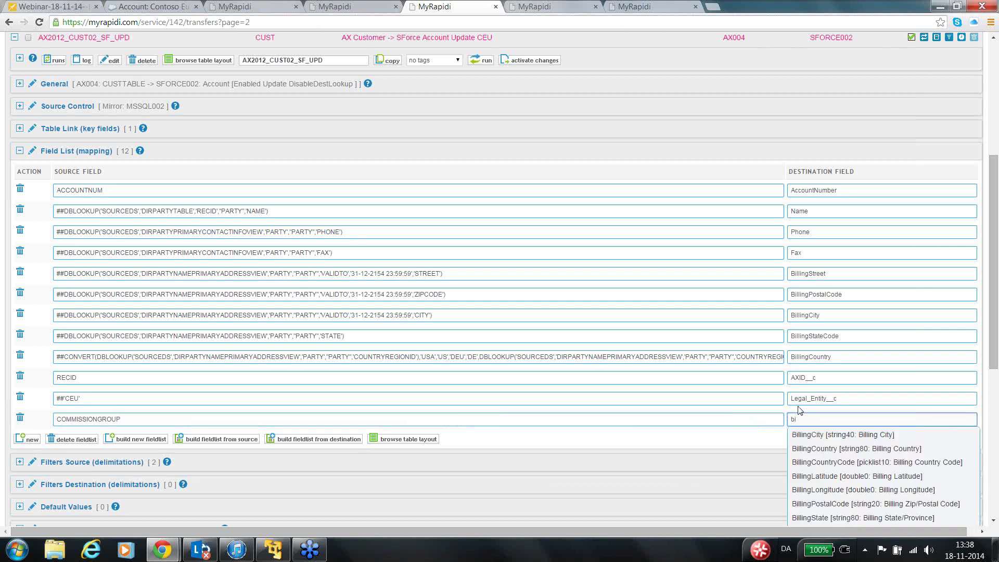
key(Down)
key(Down)
key(Down)
key(Down)
key(Down)
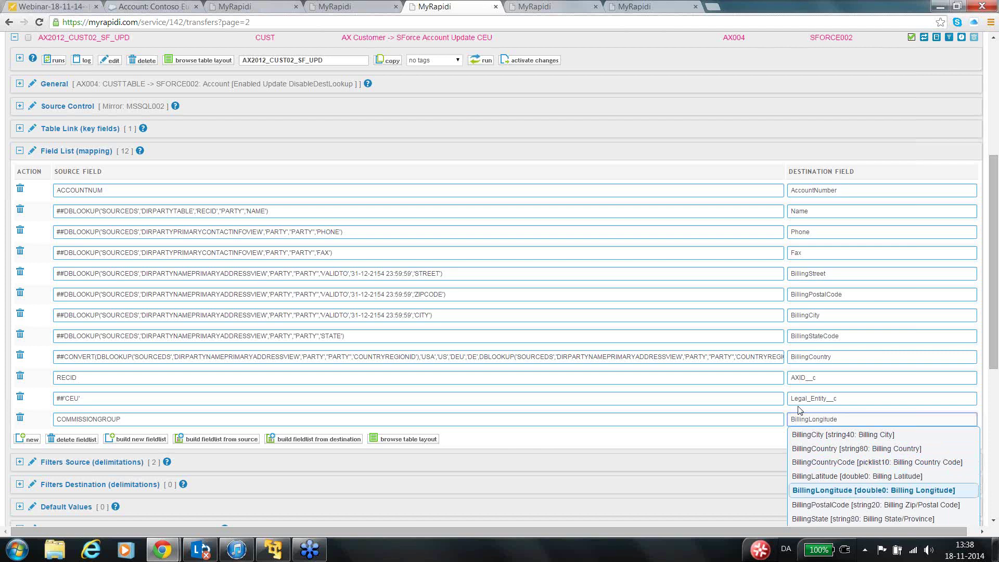
key(Down)
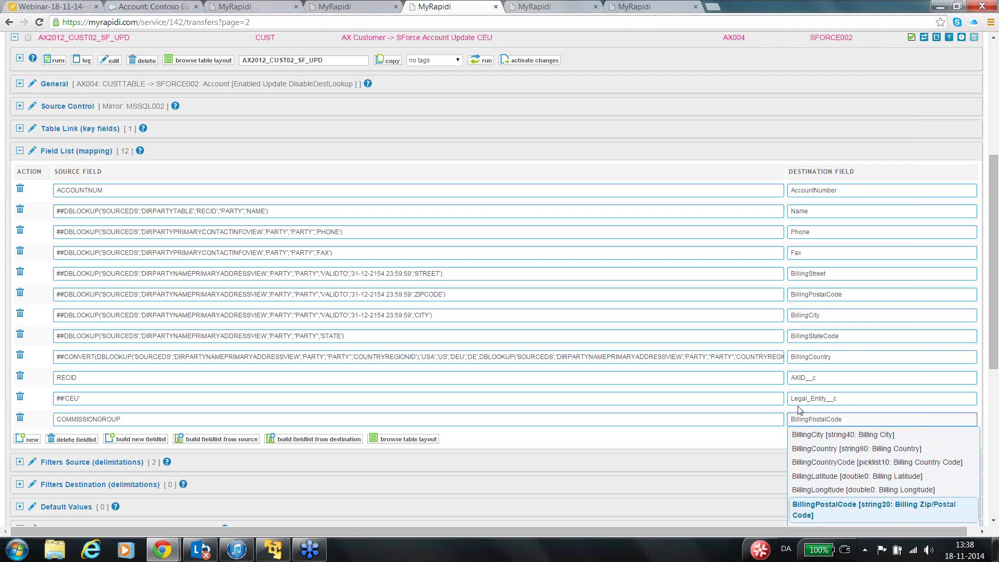
key(Return)
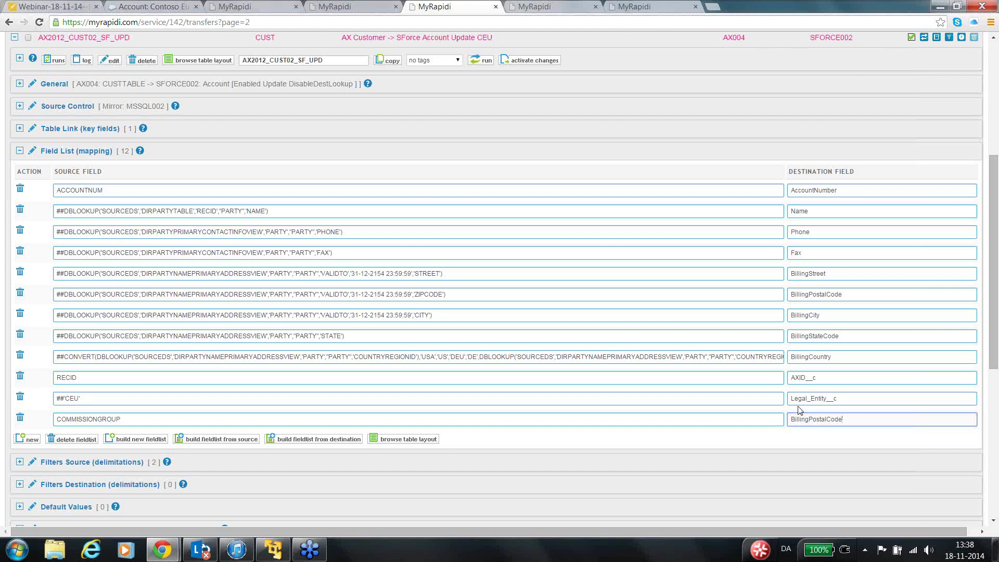
- Examine the DBLOOKUP source expression mapped to Name, and collapse the field list and the AX2012_CUST02_SF_UPD transfer
scroll(686, 399, up, 1)
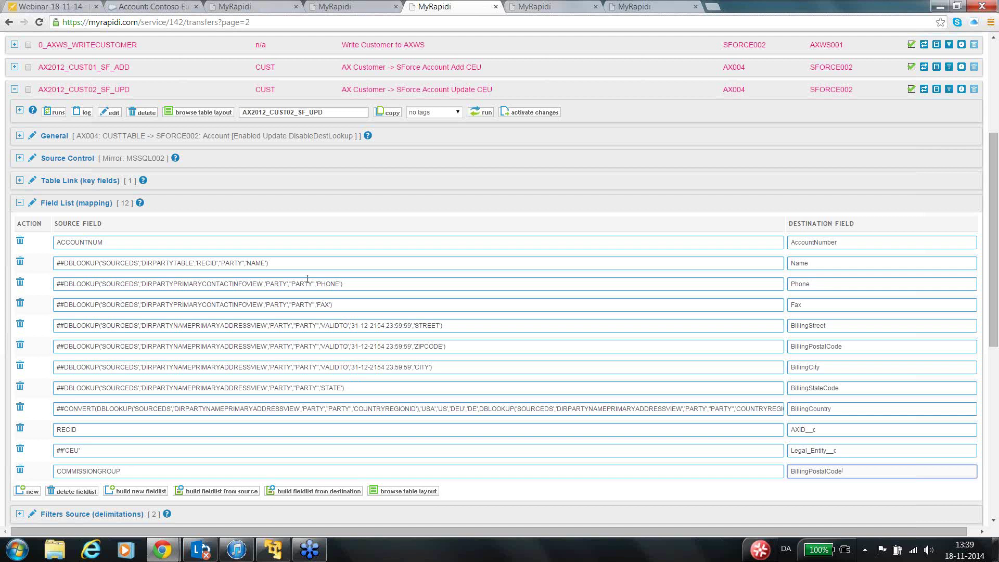
triple_click(278, 262)
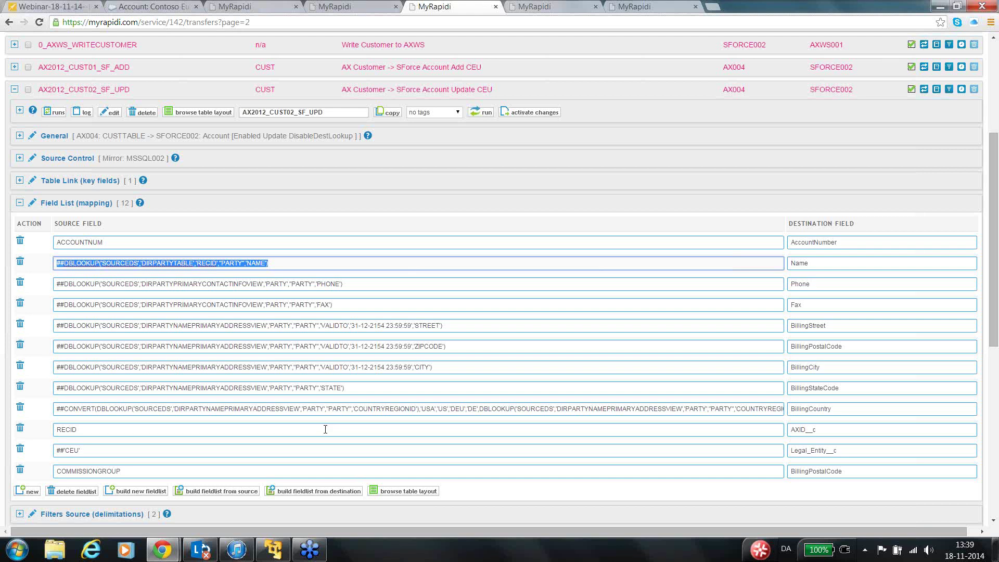
scroll(323, 441, down, 1)
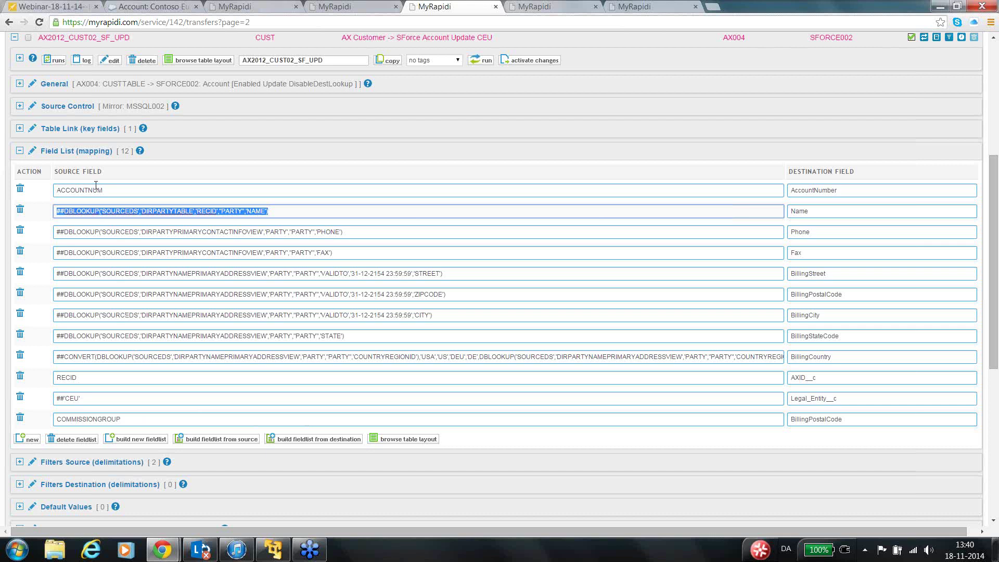
click(21, 154)
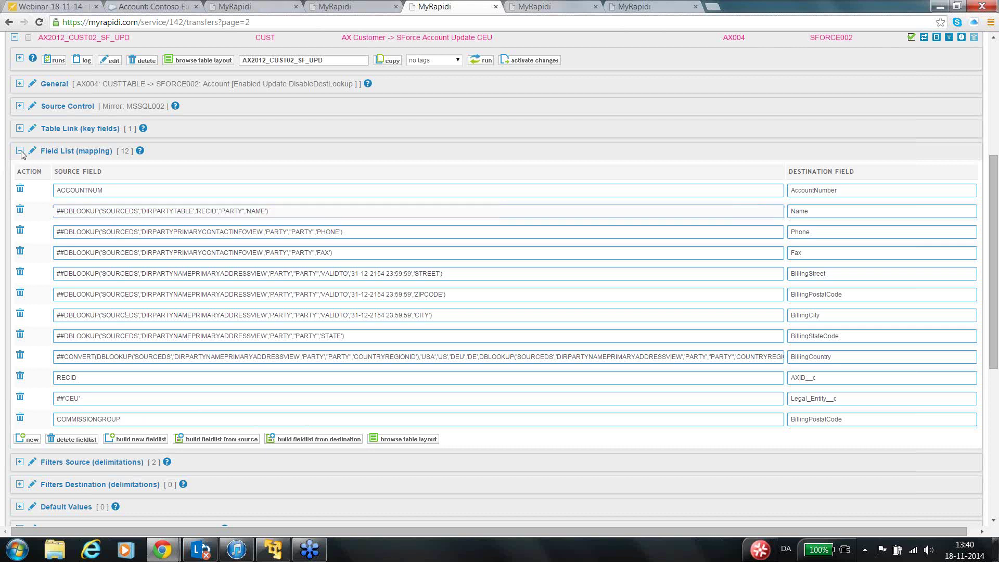
scroll(236, 239, up, 2)
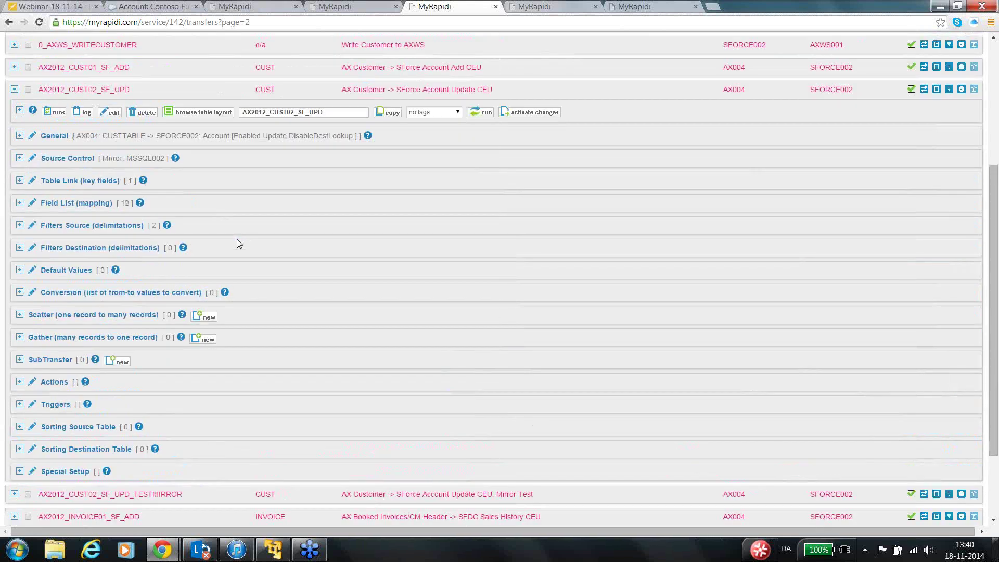
scroll(237, 239, up, 1)
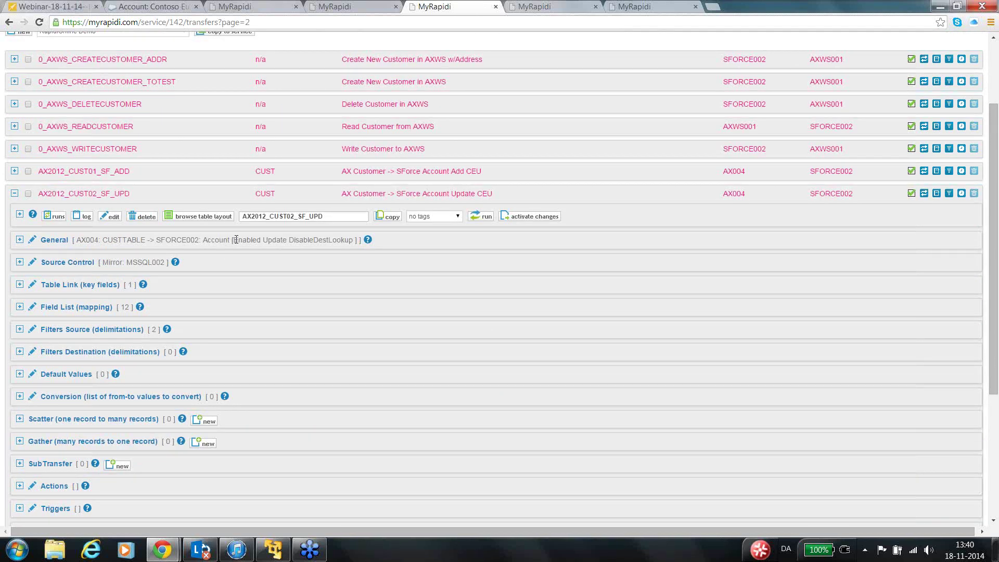
click(15, 193)
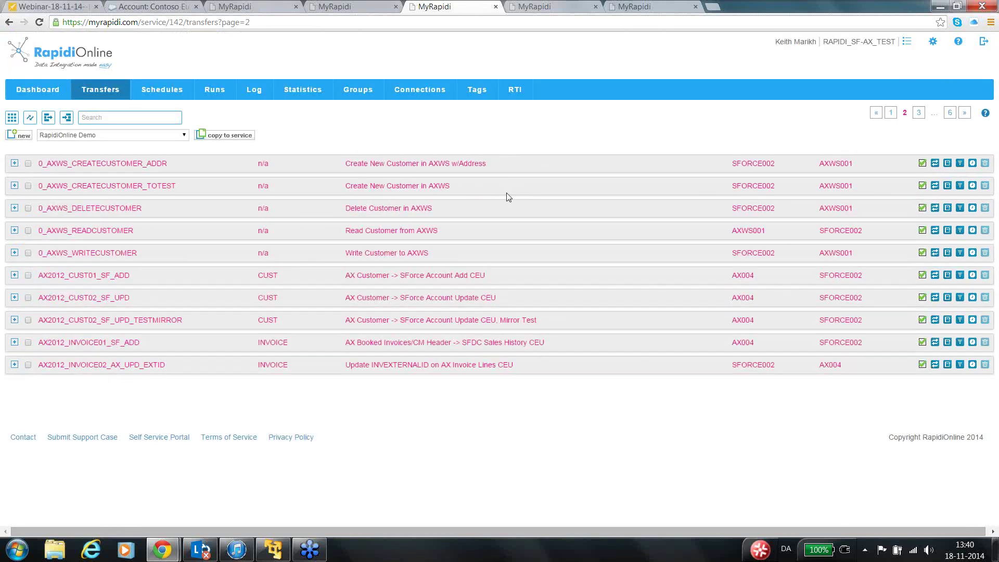
- Show the service's transfer groups and expand the CUST group to view its code and description
click(556, 6)
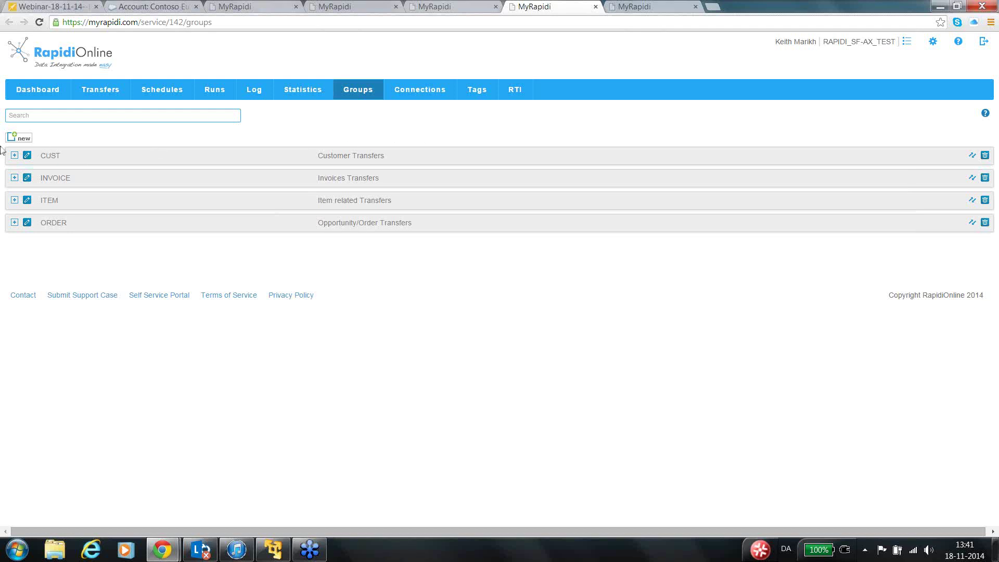
click(14, 156)
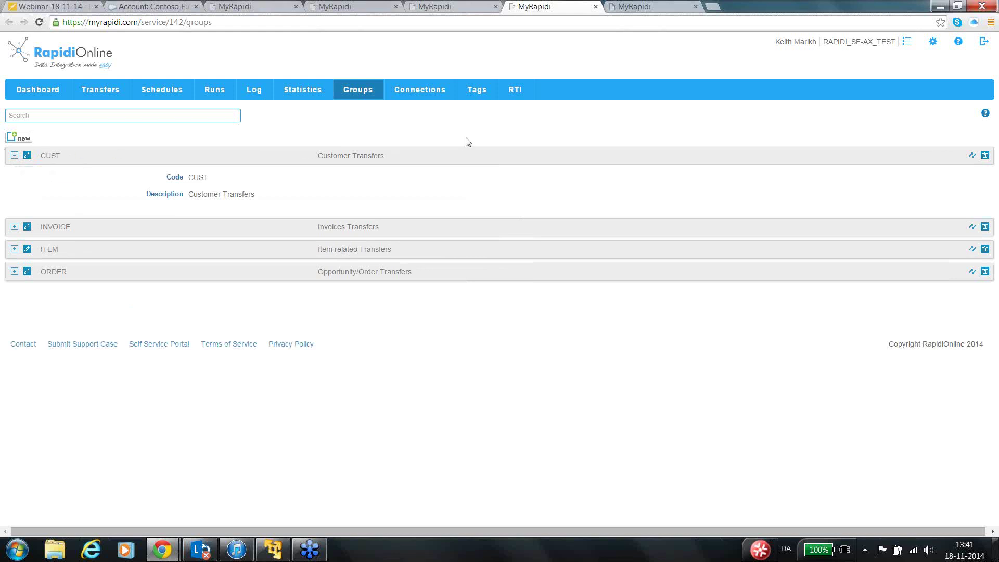
- Show the service's schedules and examine the settings of the G_CUST schedule under GROUP - CUST
click(654, 8)
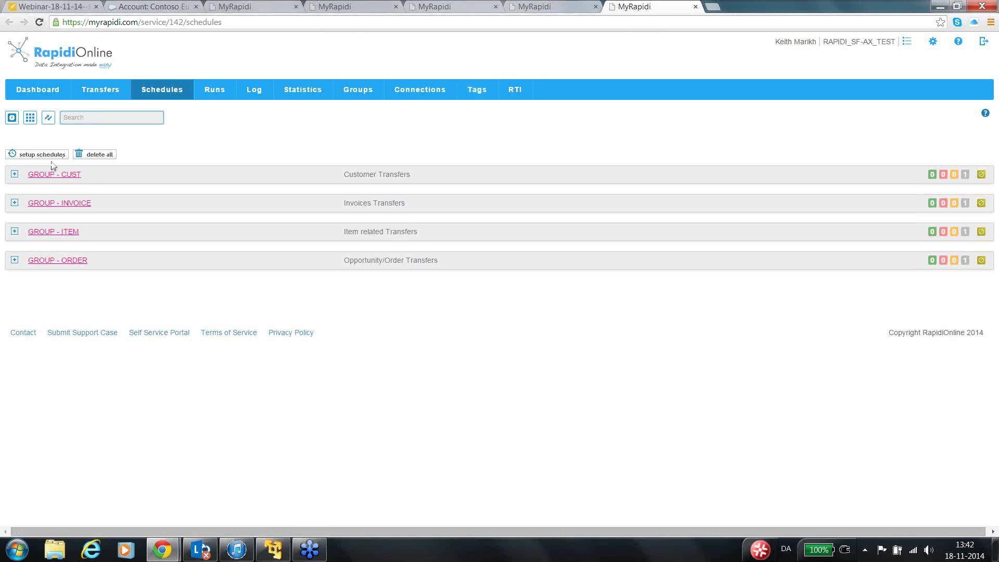
click(14, 174)
click(14, 193)
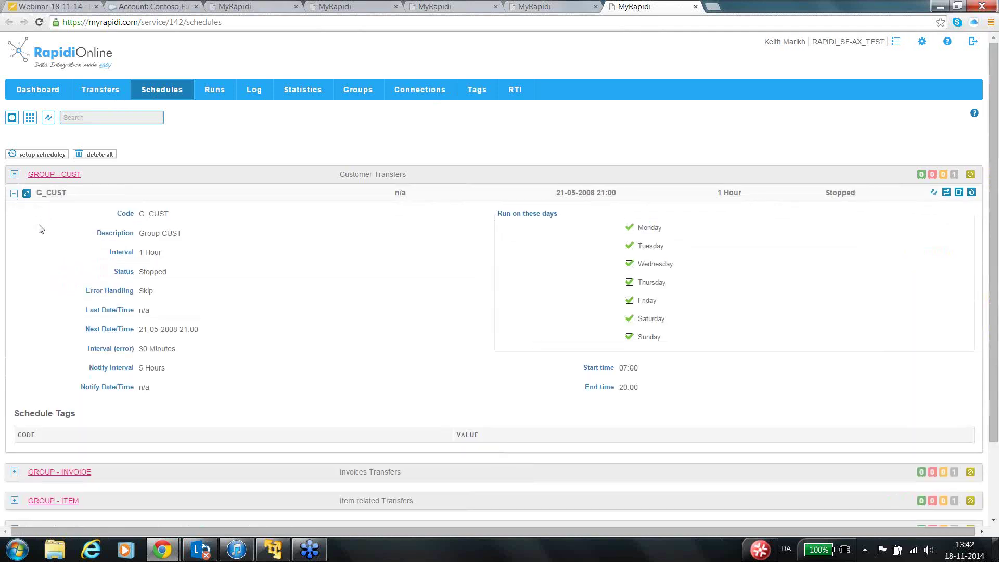
scroll(41, 229, down, 1)
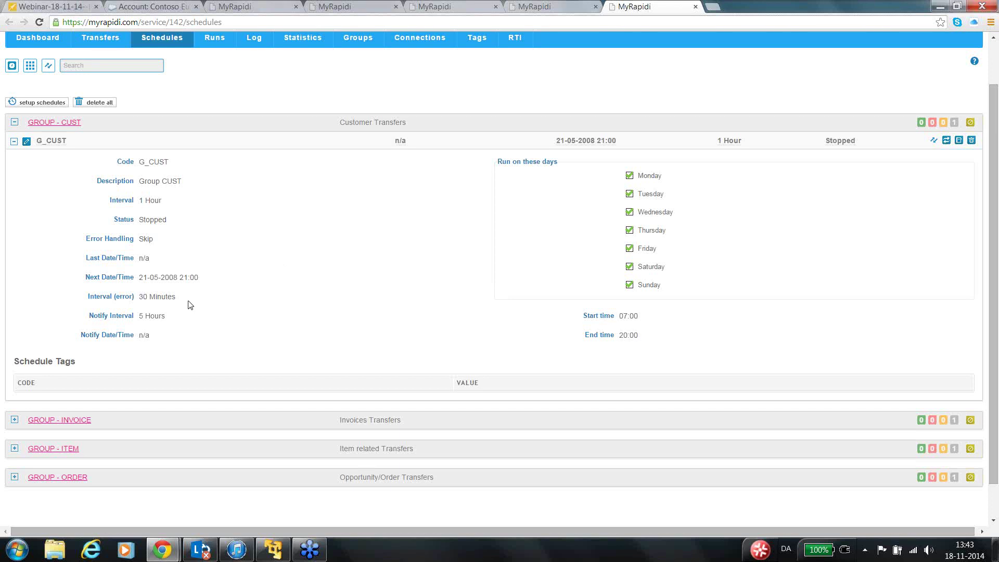
- Highlight the G_CUST schedule's Interval (error) and Notify Interval values, and return to the SlideRocket webinar presentation
drag(176, 297, 138, 296)
drag(191, 319, 138, 318)
scroll(150, 363, up, 1)
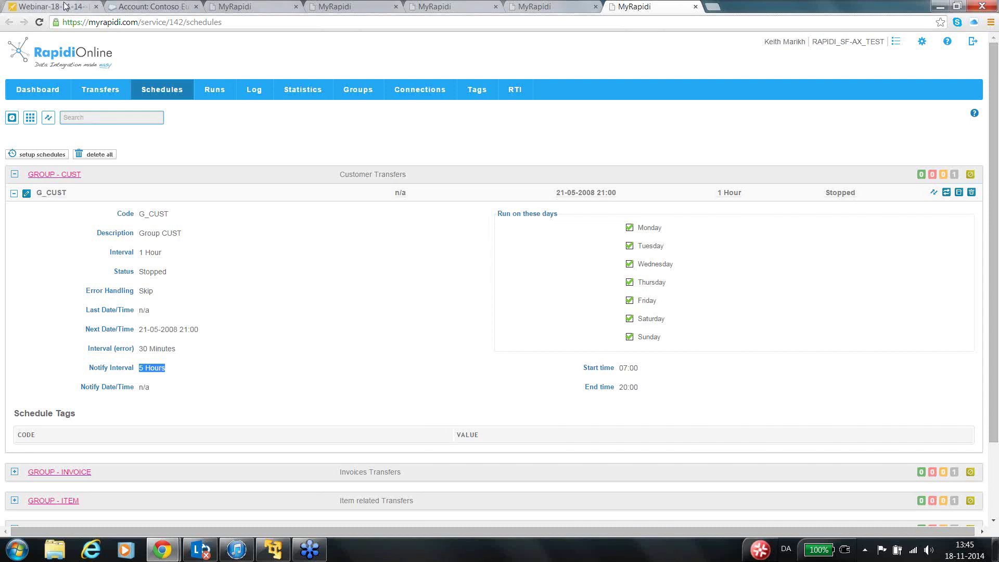
key(ctrl+1)
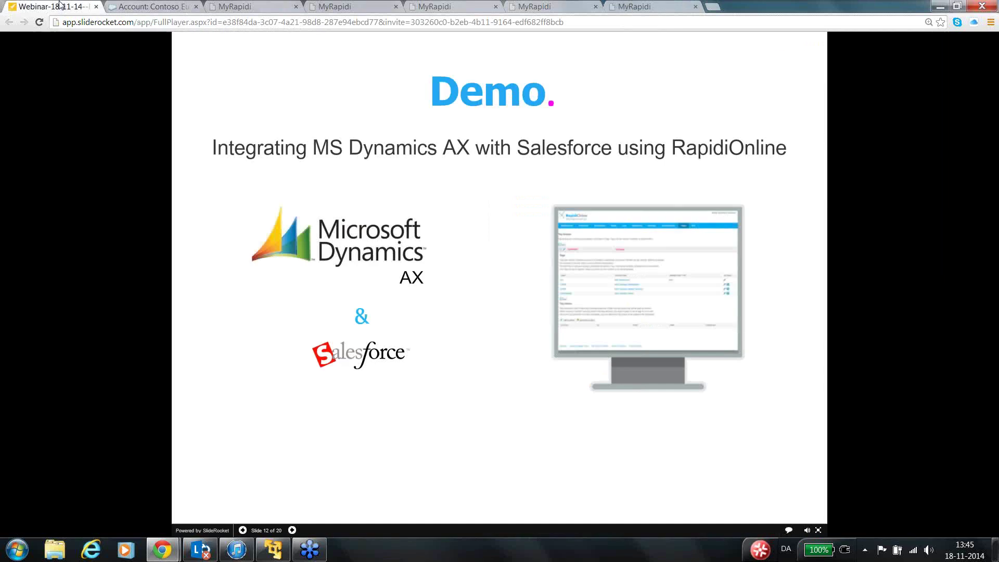